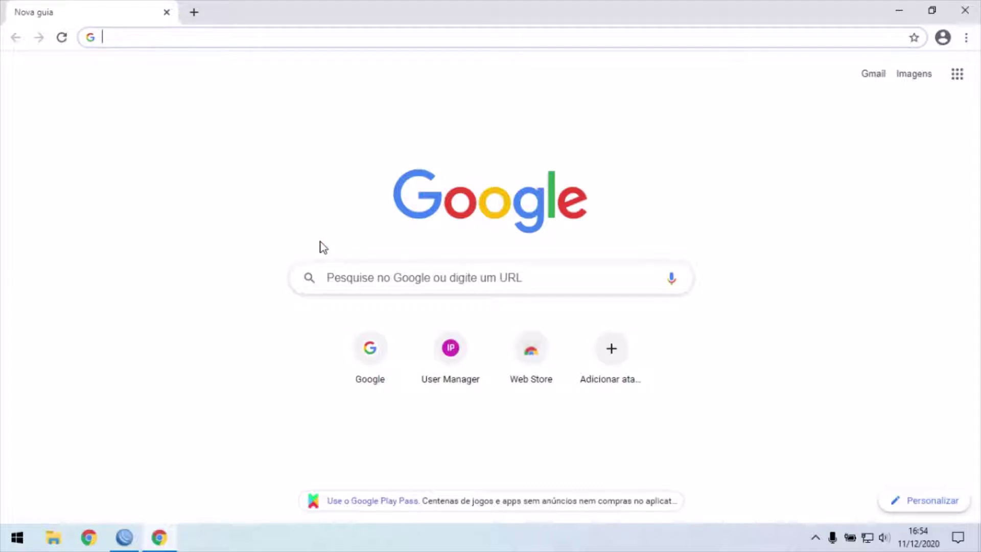
Load the User Manager login page at 192.168.15.1:8090/userman in Chrome
text(192)
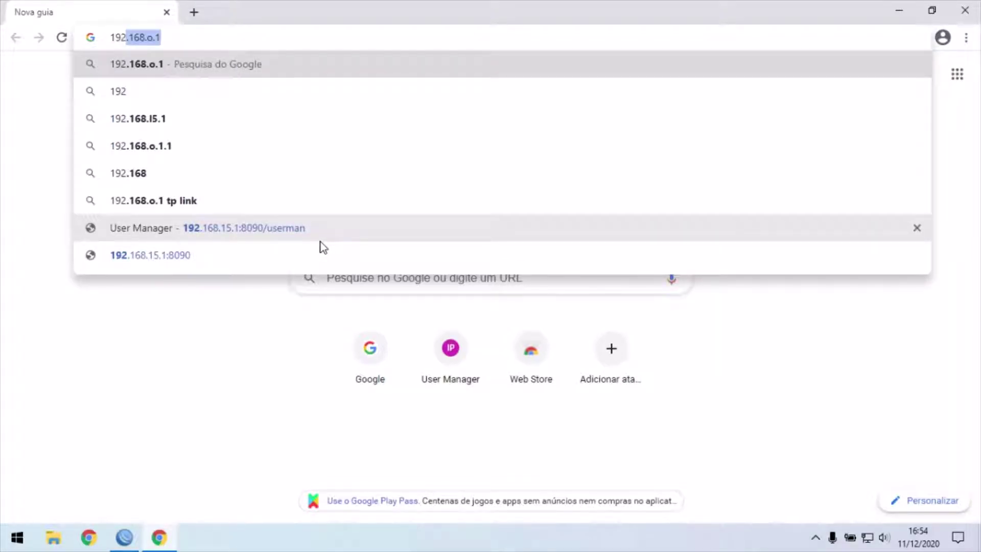
text(.168.)
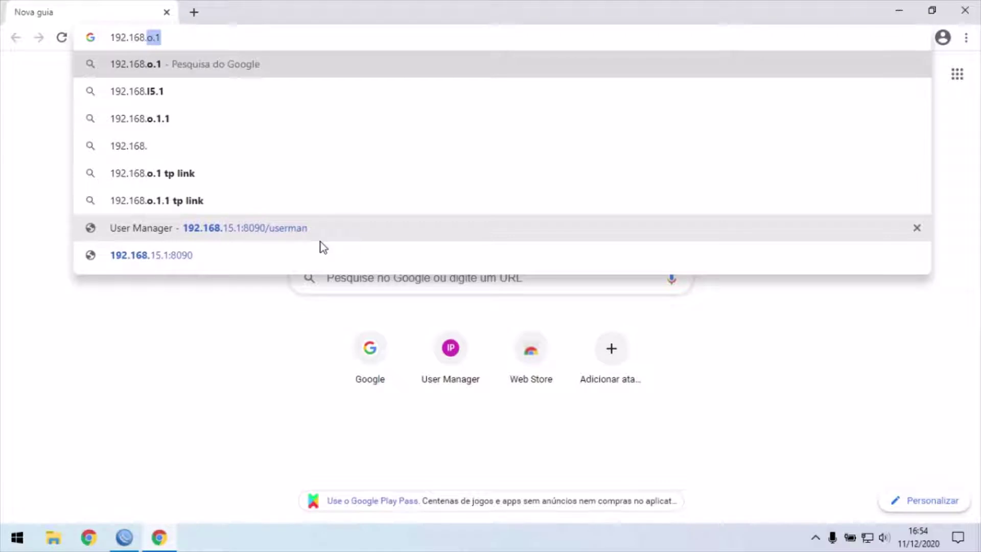
text(15.1)
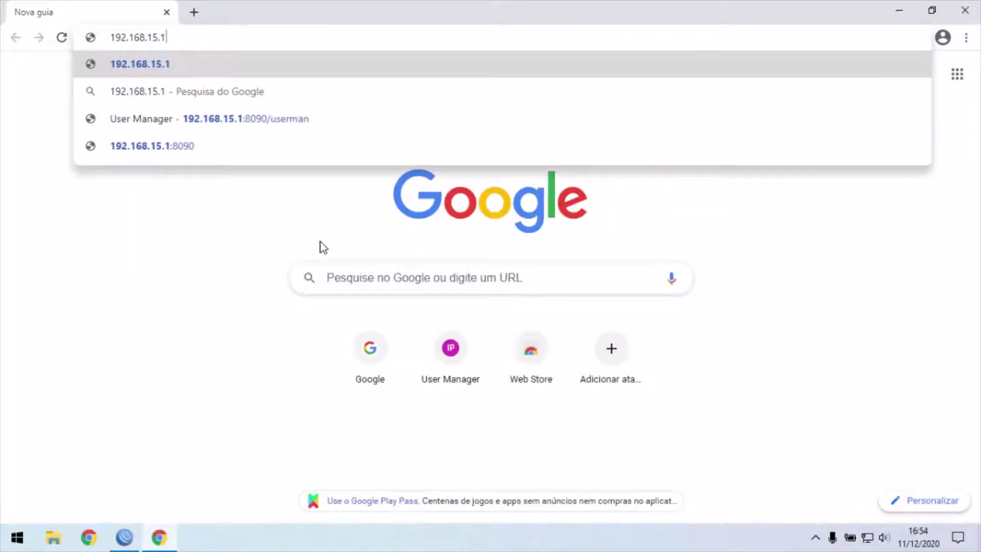
text(:809)
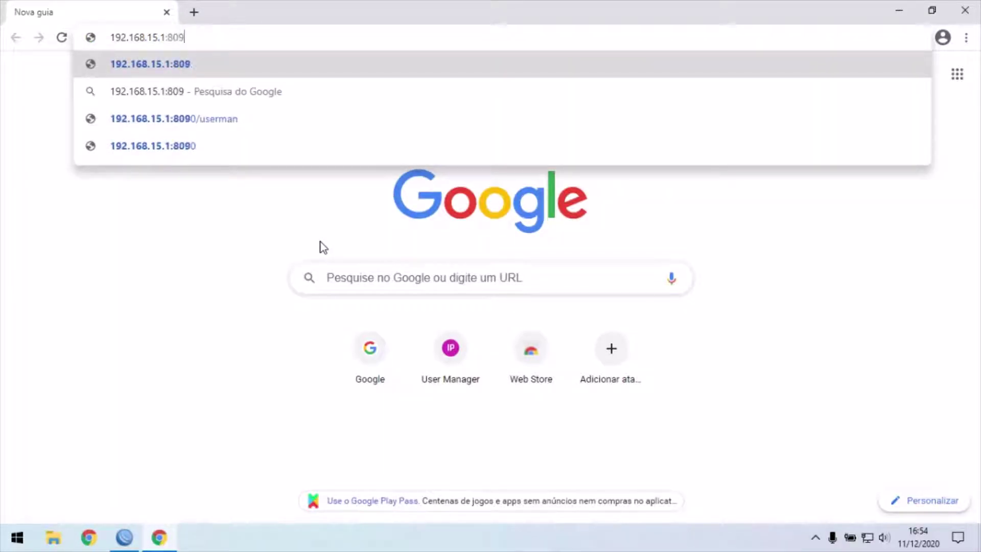
text(0)
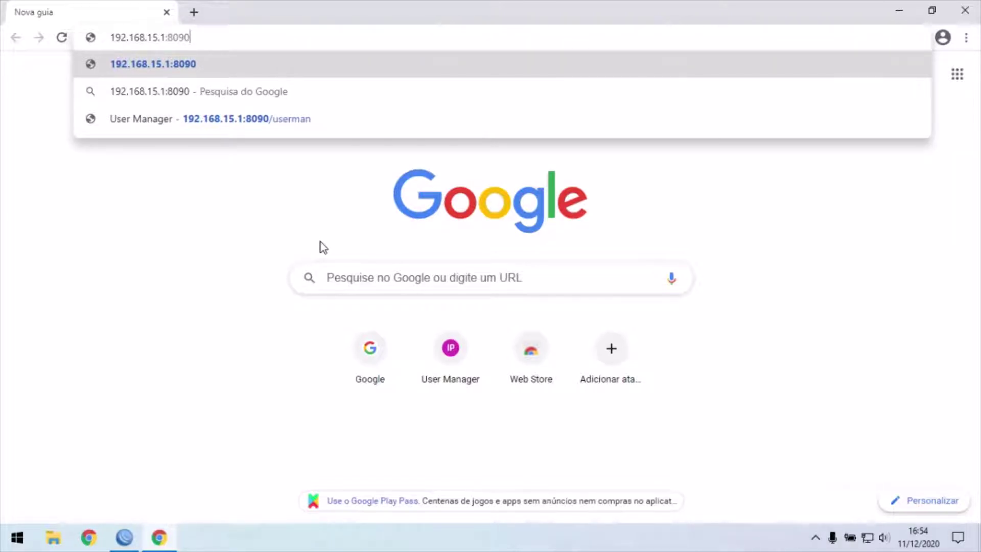
text(/user)
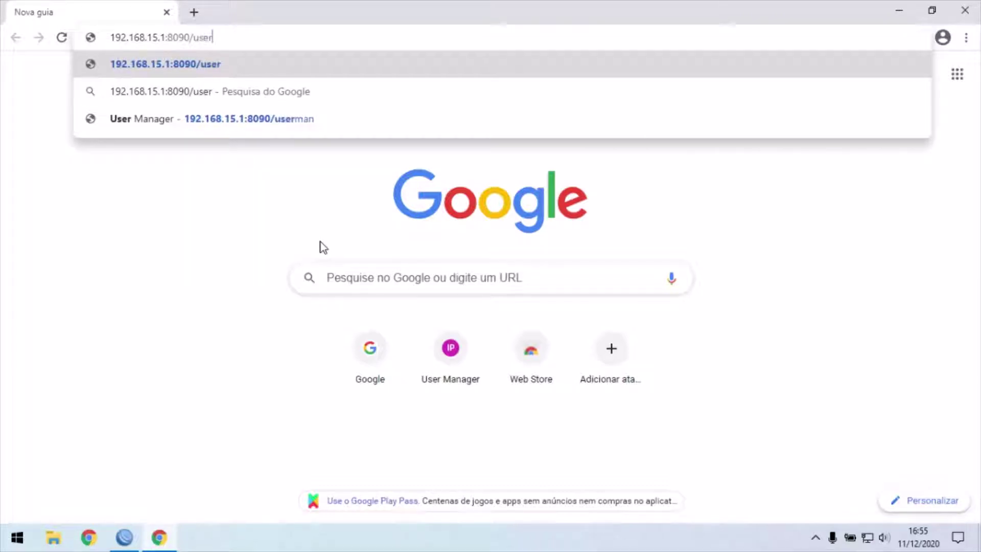
text(man)
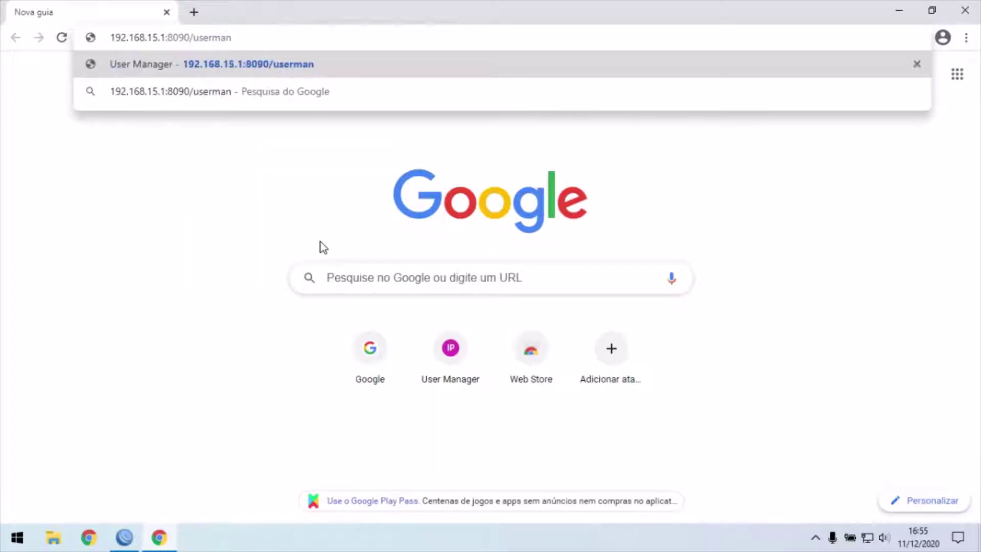
key(Return)
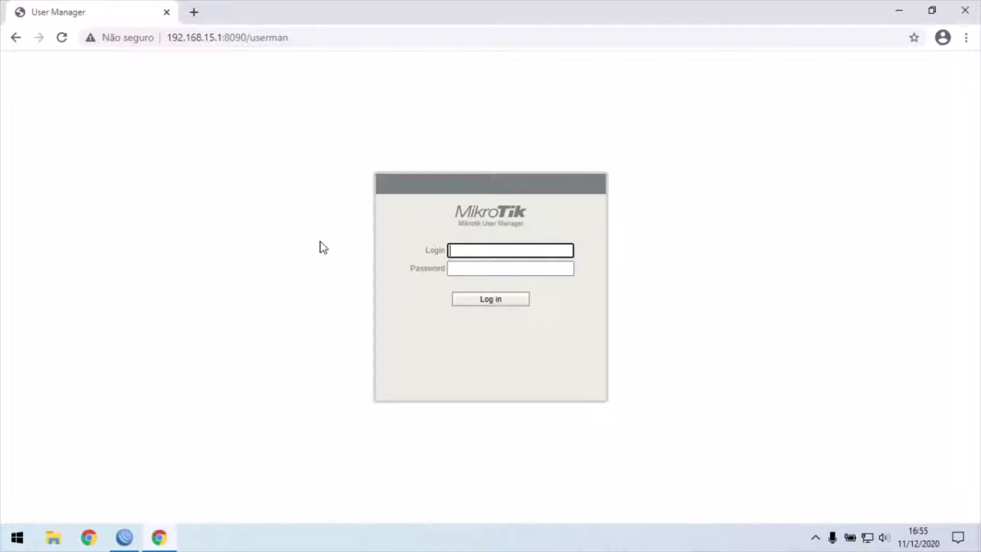
Log in to User Manager as admin, fixing the mistyped login name first
text(ado)
key(BackSpace)
text(min)
key(Return)
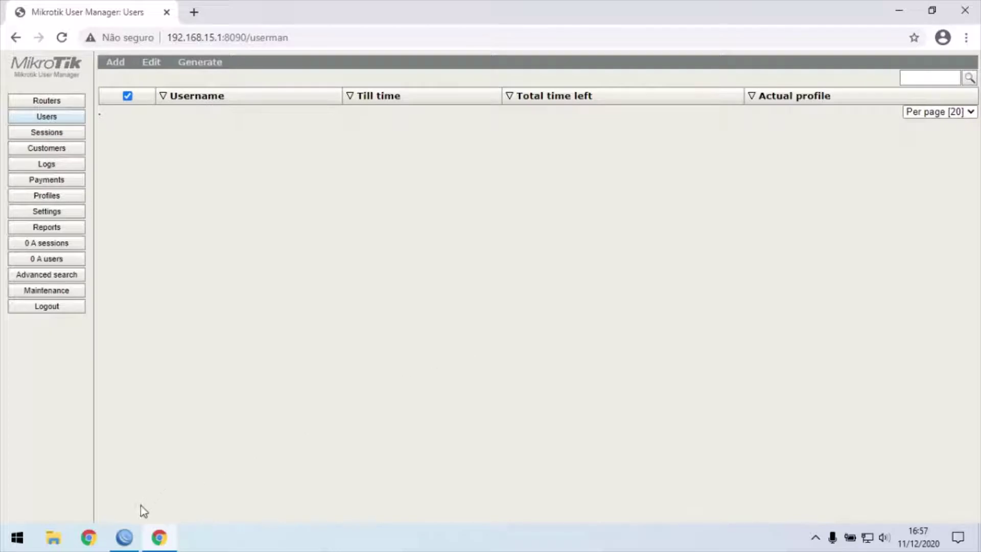
mouse_move(124, 540)
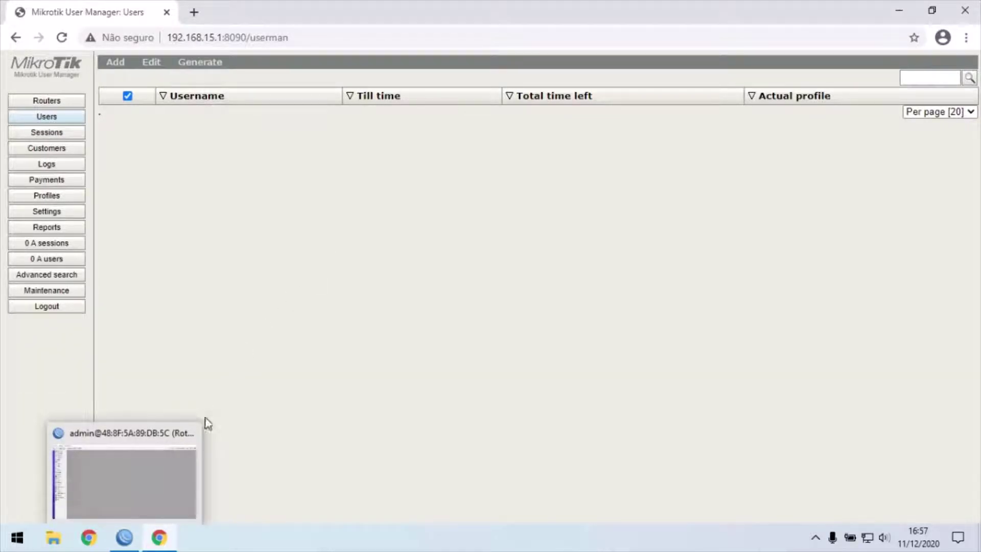
In WinBox, show the IP > Hotspot Users list with its four users, including Visitante
click(122, 539)
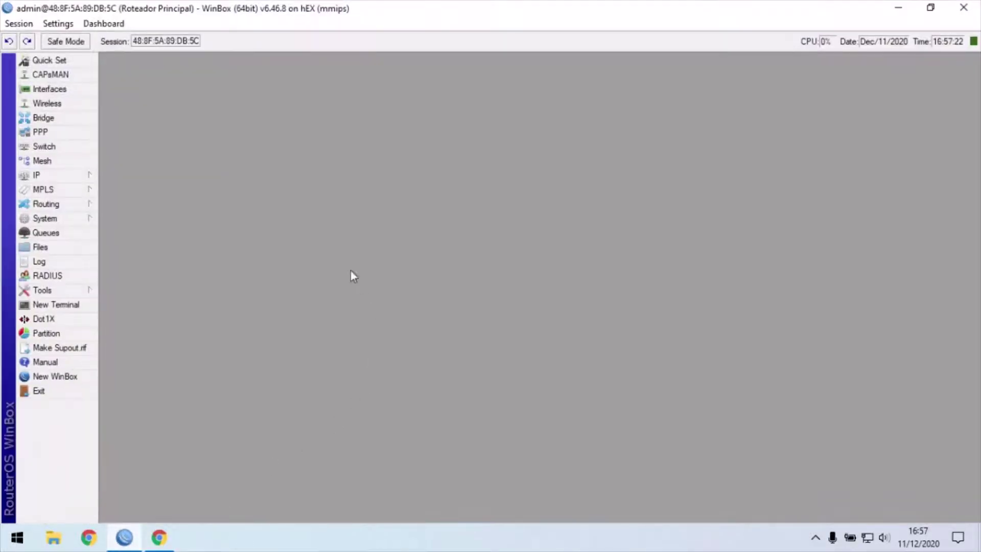
click(90, 175)
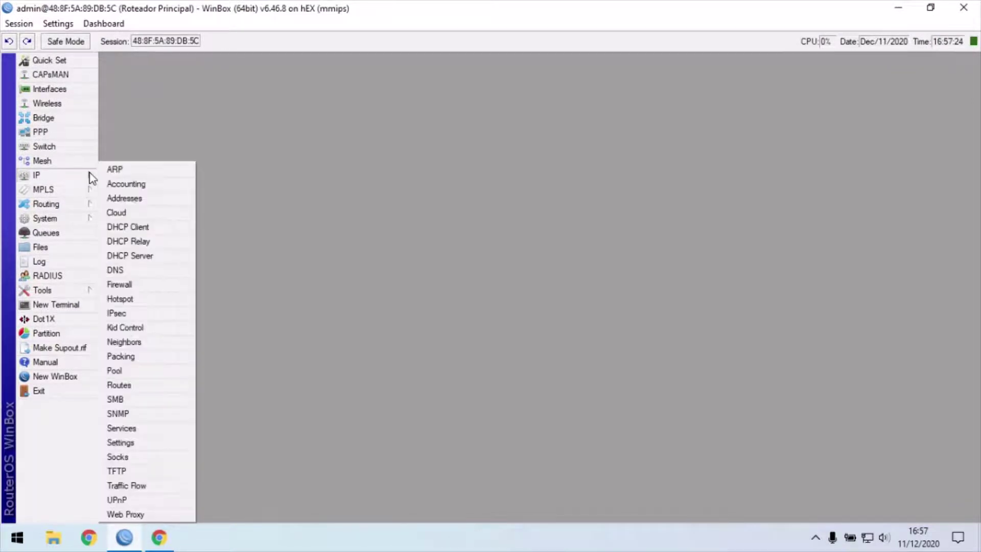
click(133, 301)
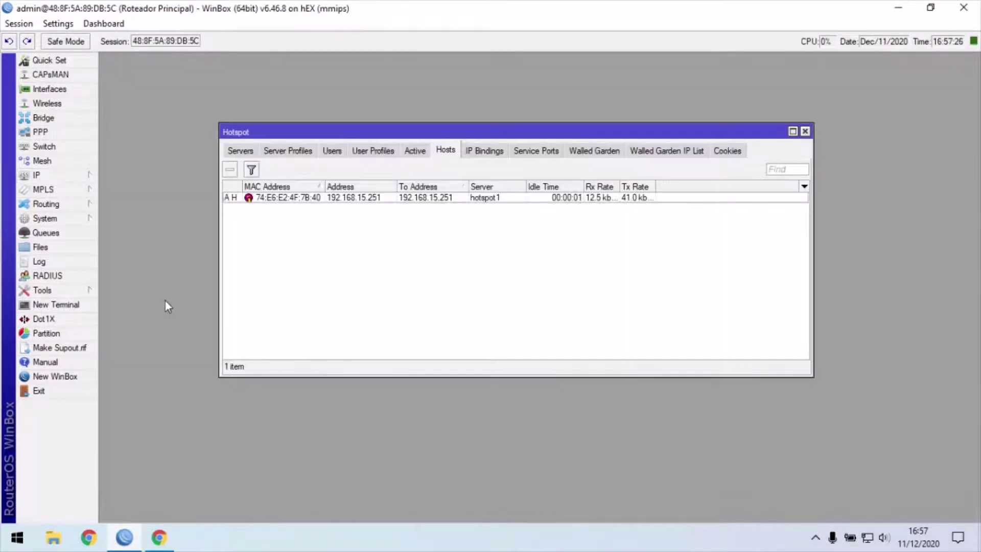
click(335, 149)
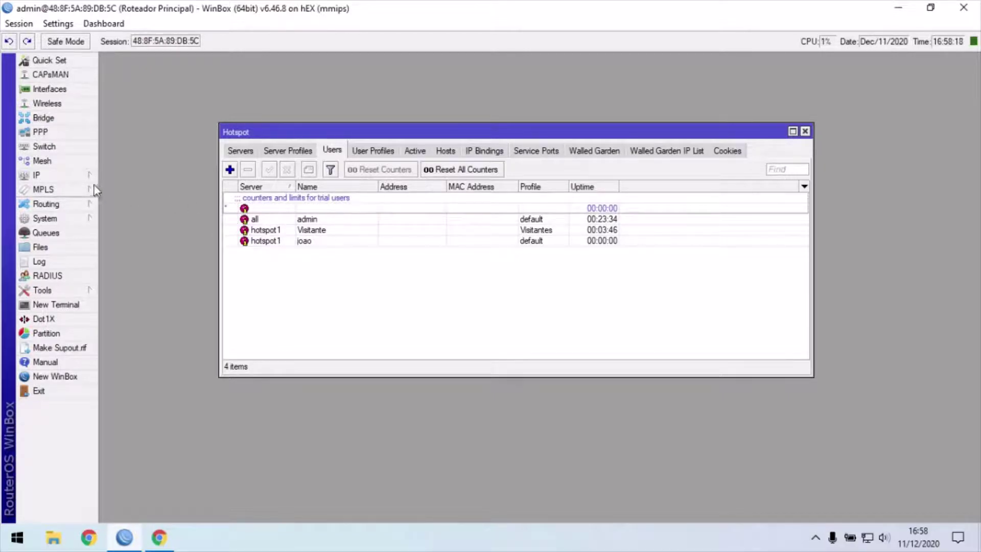
Check the 18 firewall NAT rules in WinBox, then return to User Manager in the browser
click(46, 175)
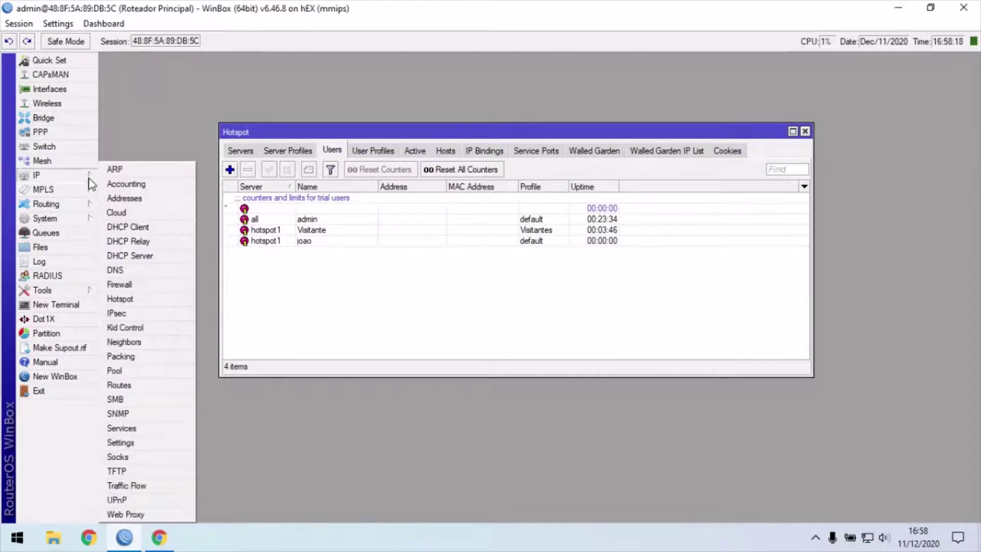
click(133, 285)
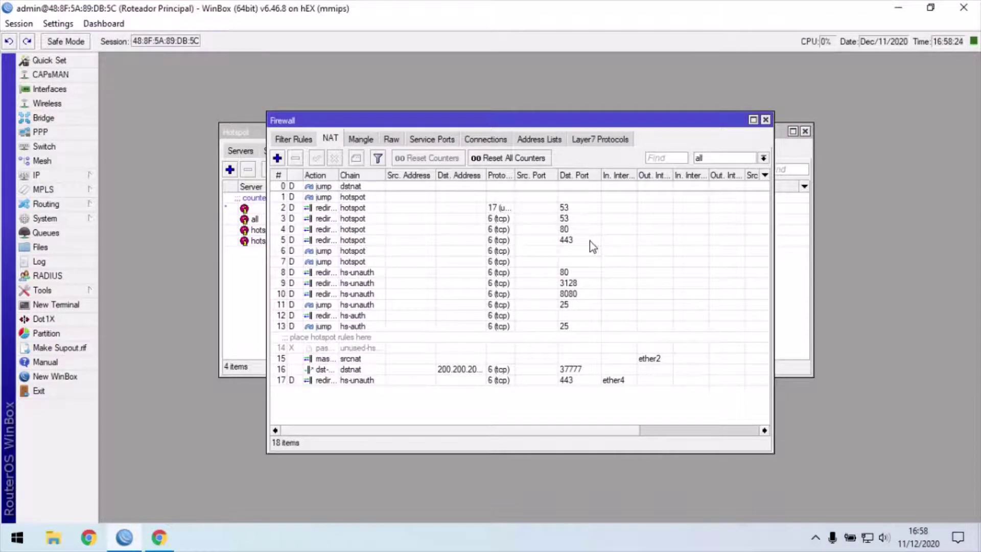
click(766, 120)
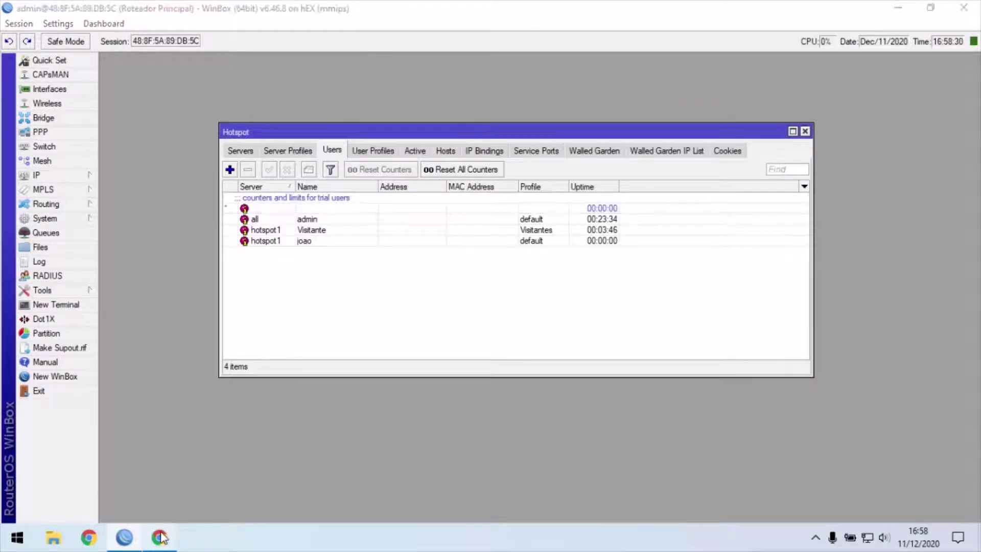
click(159, 537)
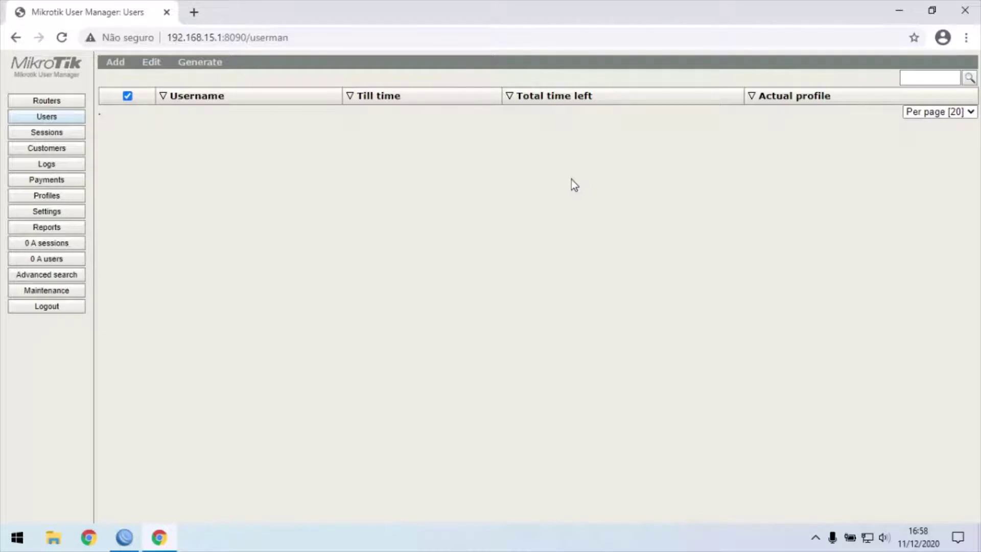
Give the admin owner customer account a new password and save it
click(57, 153)
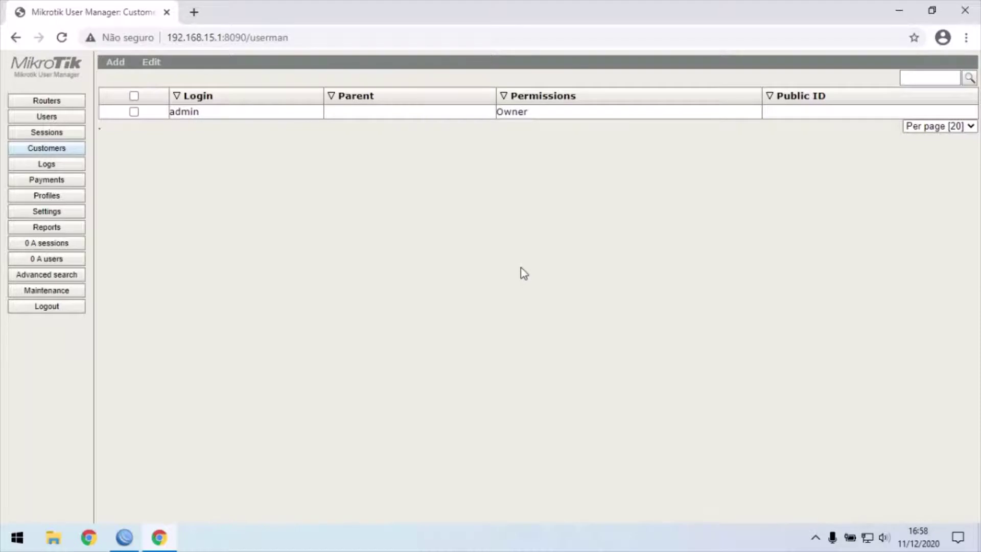
click(261, 122)
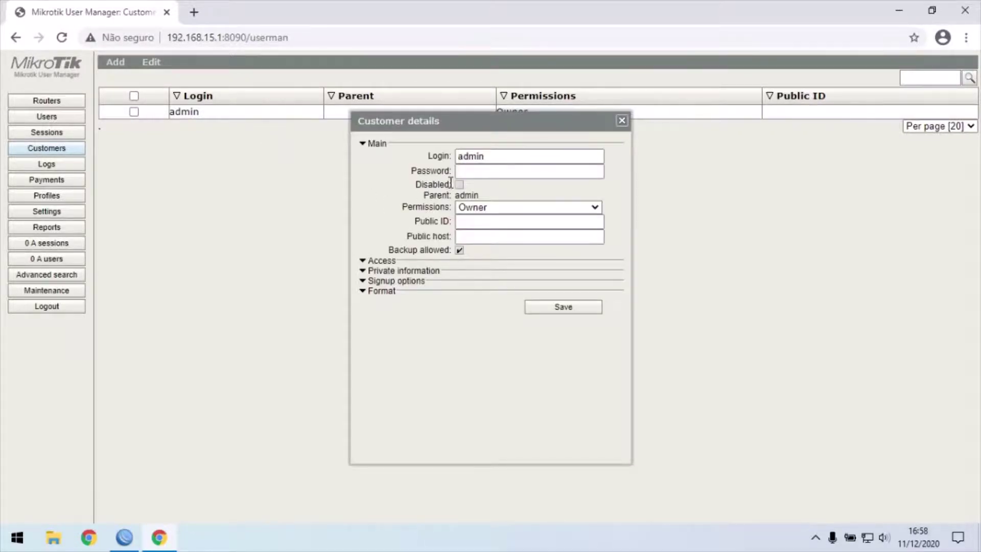
click(474, 174)
click(474, 174)
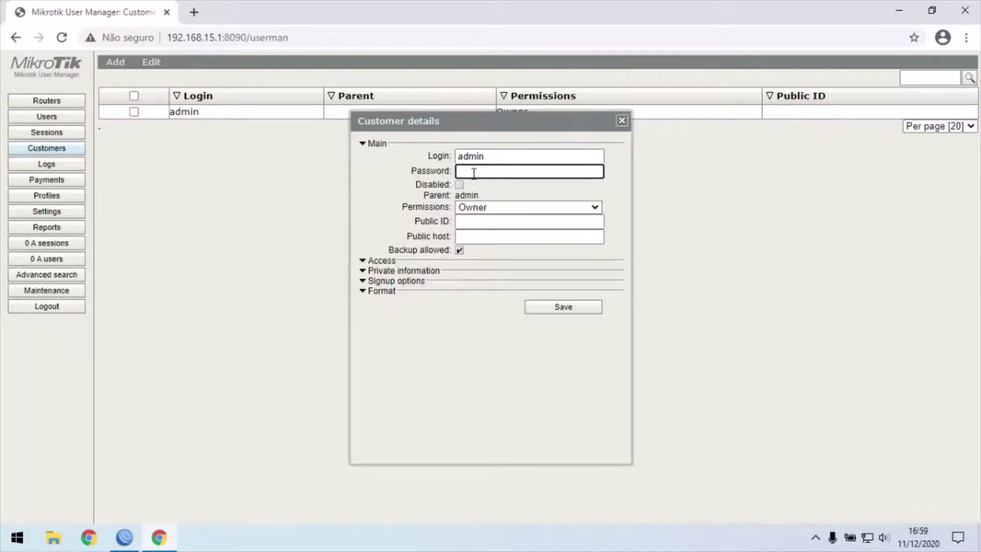
click(561, 309)
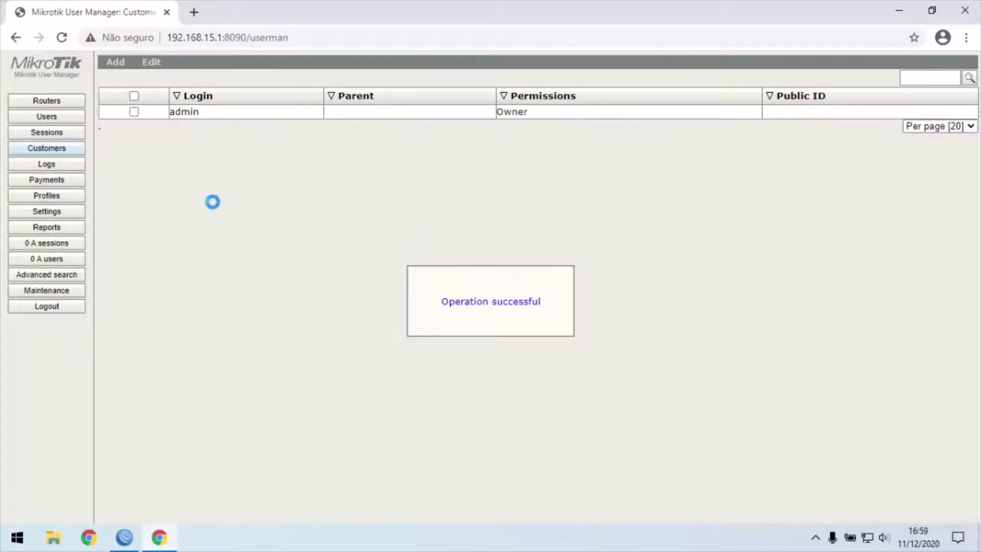
Log out, then log back in as admin using the new password
click(51, 306)
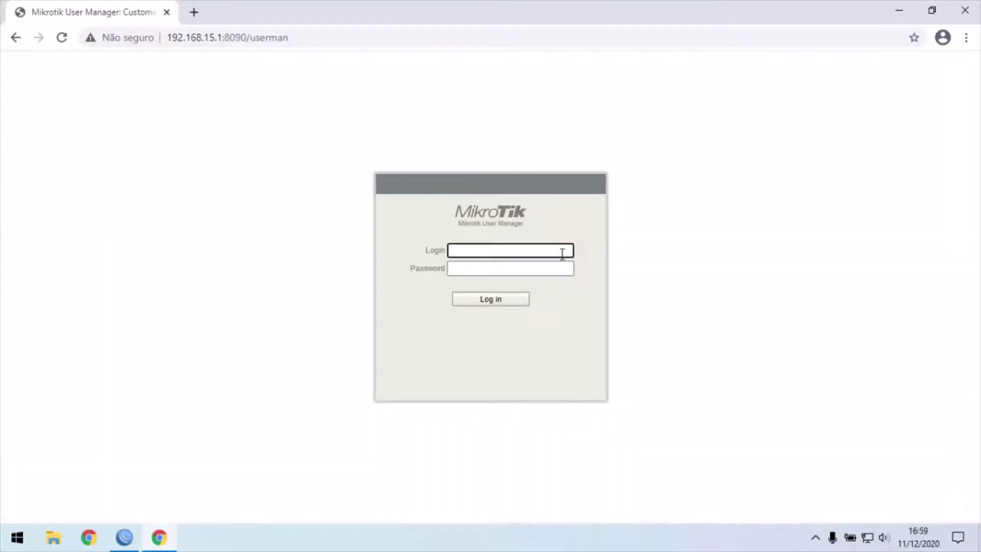
text(admin)
key(Tab)
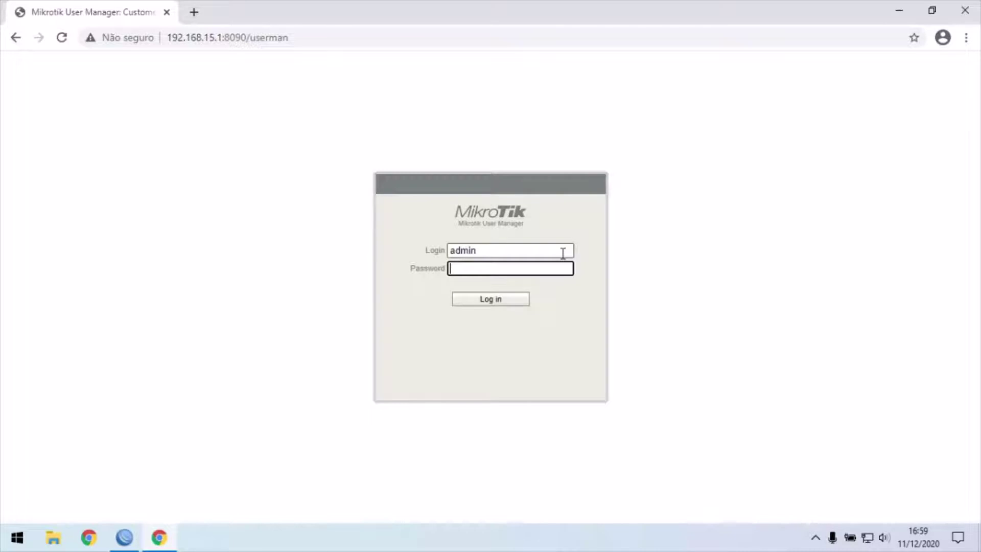
key(Return)
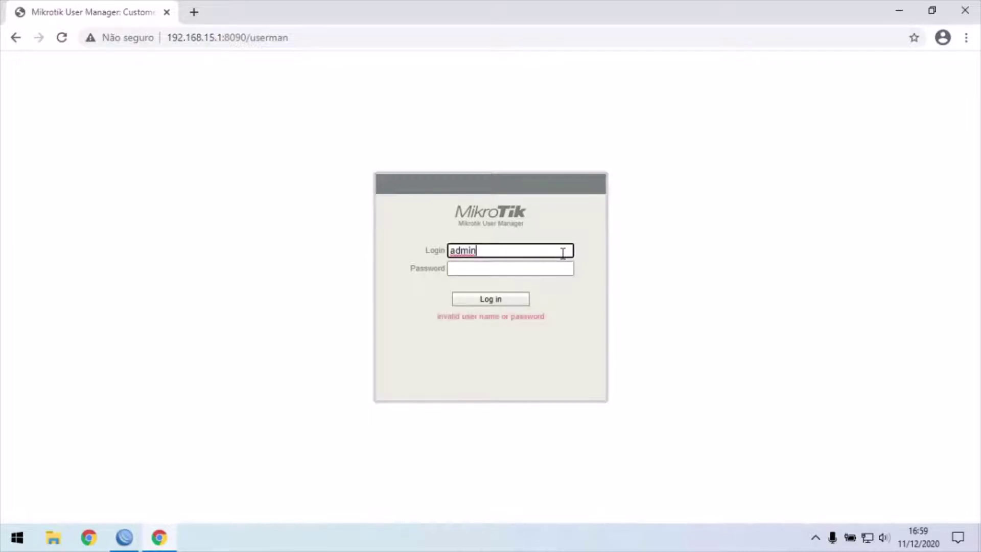
click(548, 269)
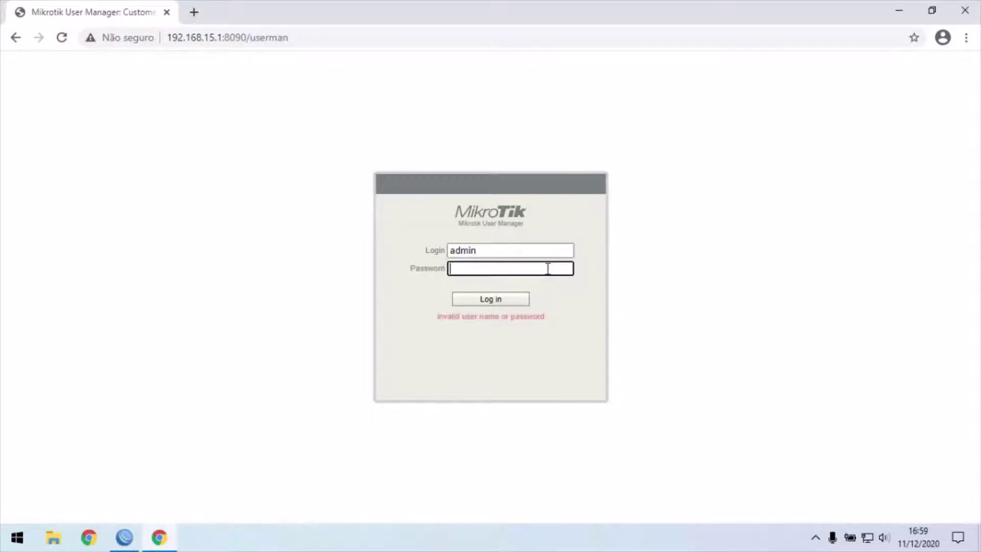
key(Tab)
click(546, 270)
text(••••••)
key(Return)
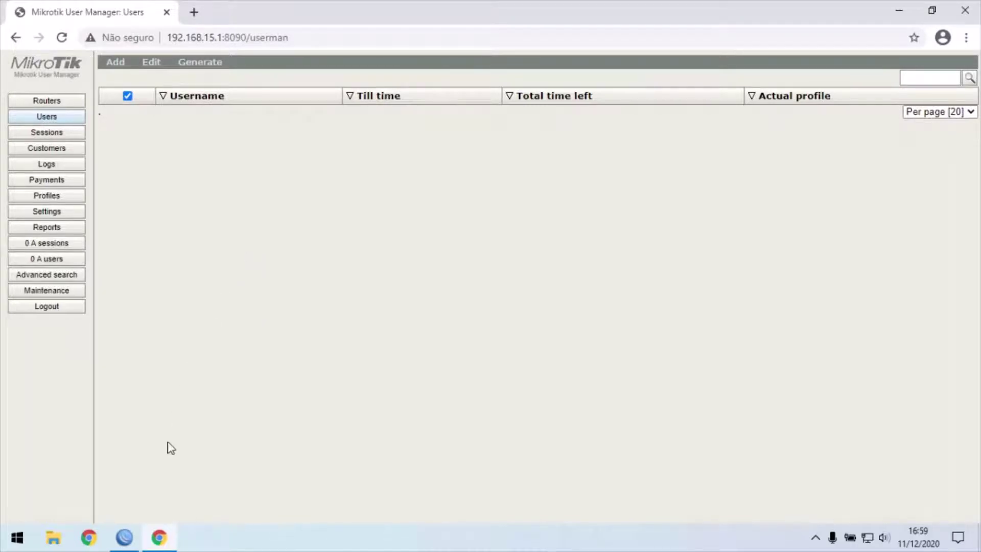
Bring WinBox's four-entry Hotspot Users list back to the front
click(126, 537)
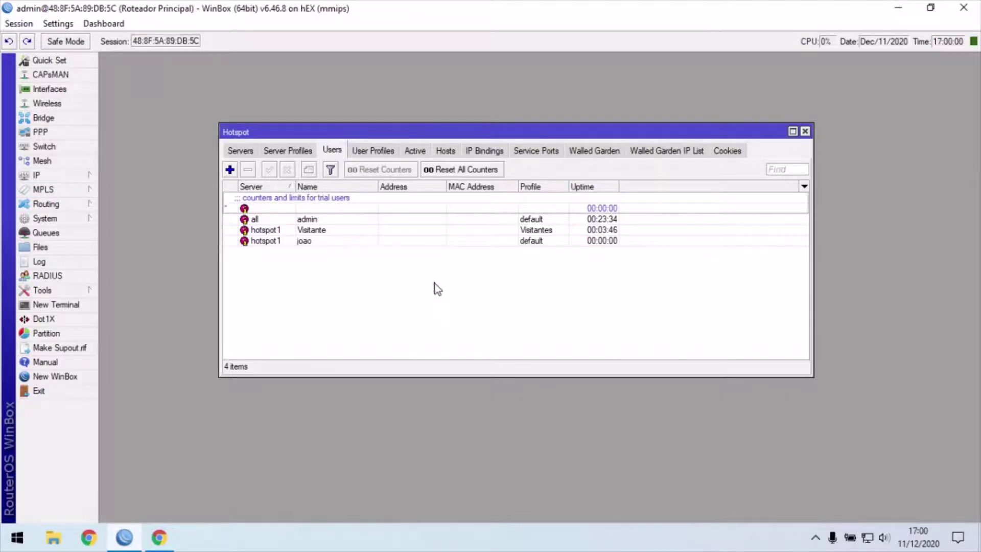
Remove the Visitante hotspot user in WinBox and go back to User Manager
click(339, 231)
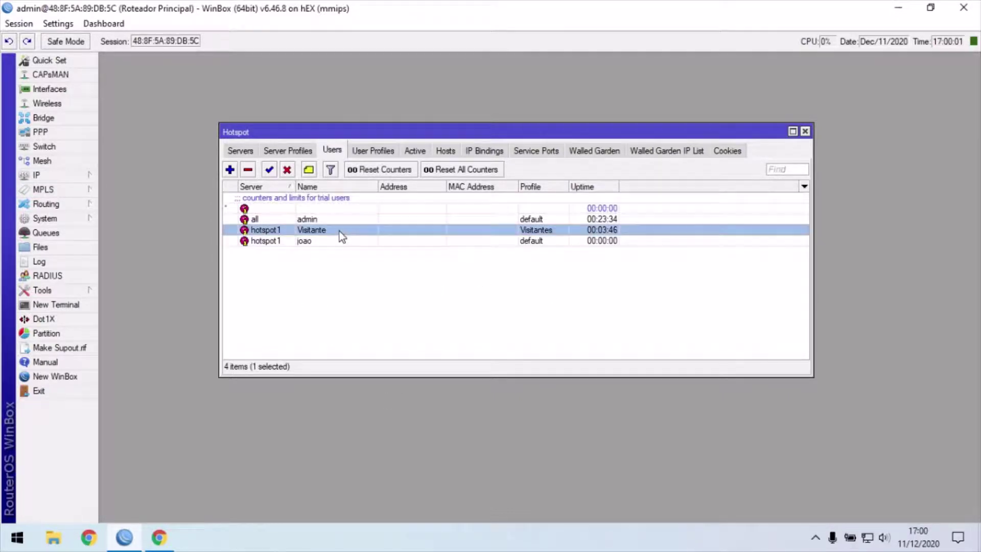
click(248, 171)
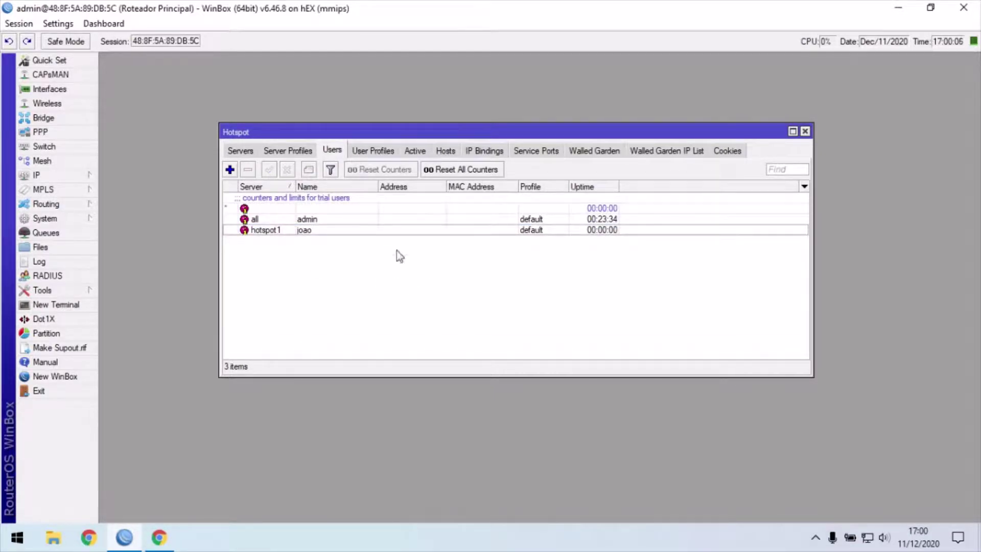
click(159, 537)
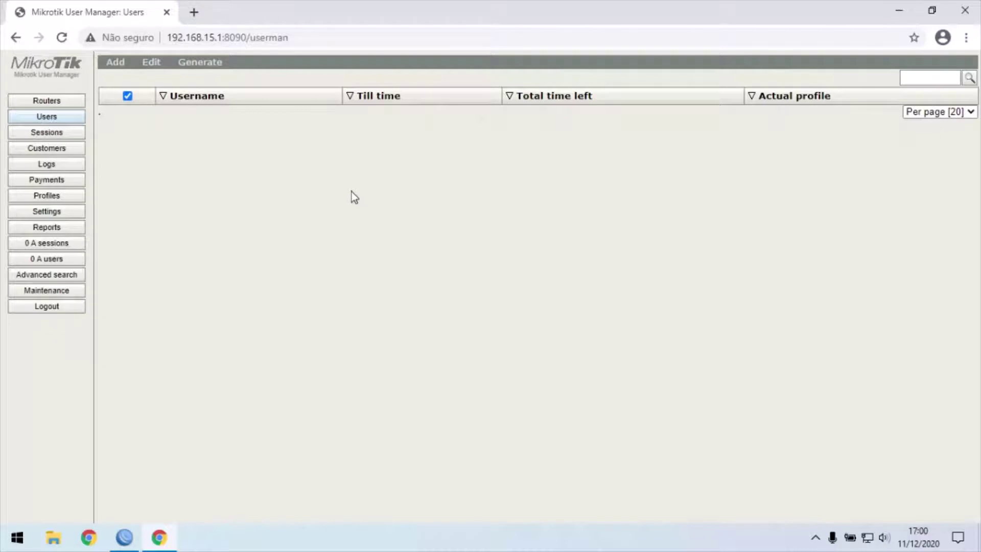
Open User Manager's Routers page, which lists no routers yet
click(53, 104)
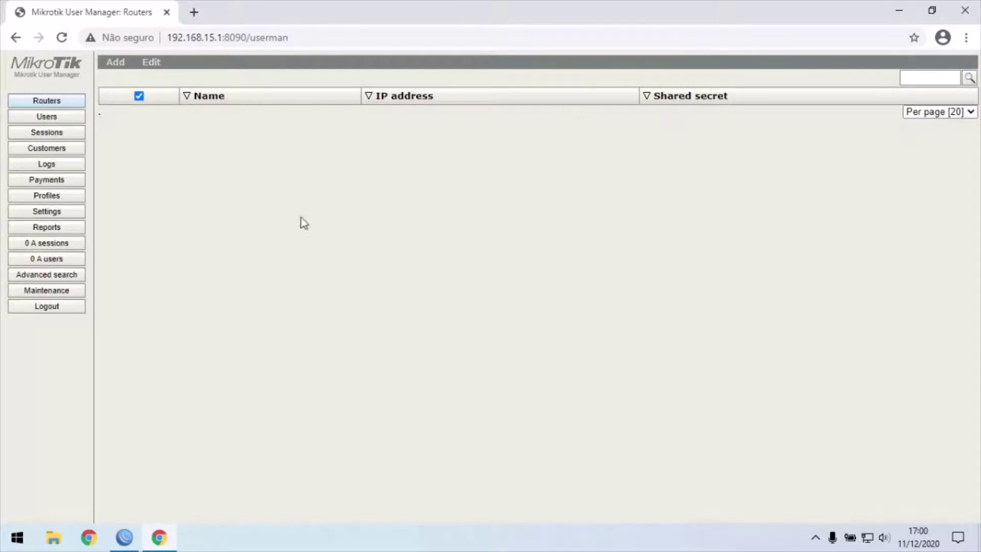
Start a new router entry named 'Servidor Radius', then check RADIUS settings in WinBox
click(113, 69)
click(117, 79)
click(479, 191)
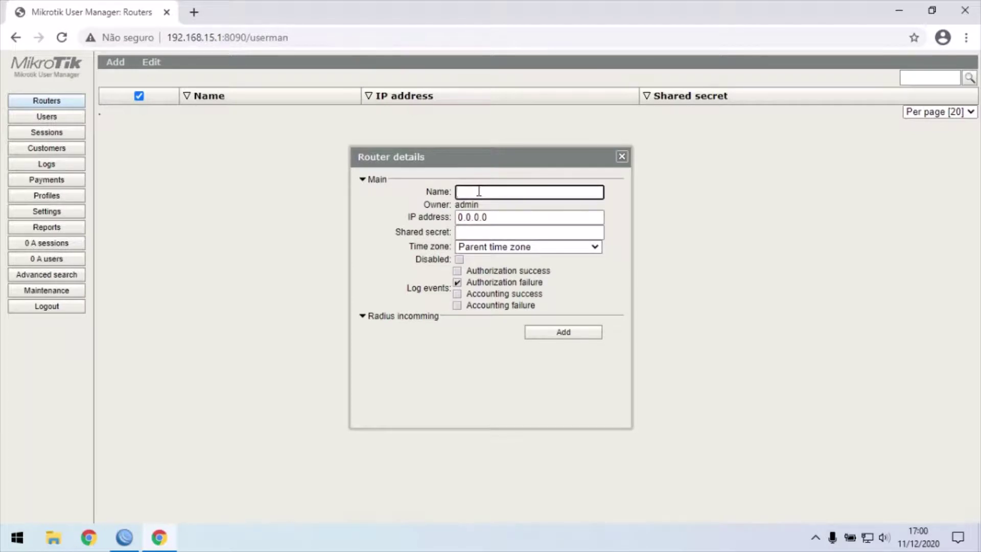
text(Servidor Radius)
click(492, 217)
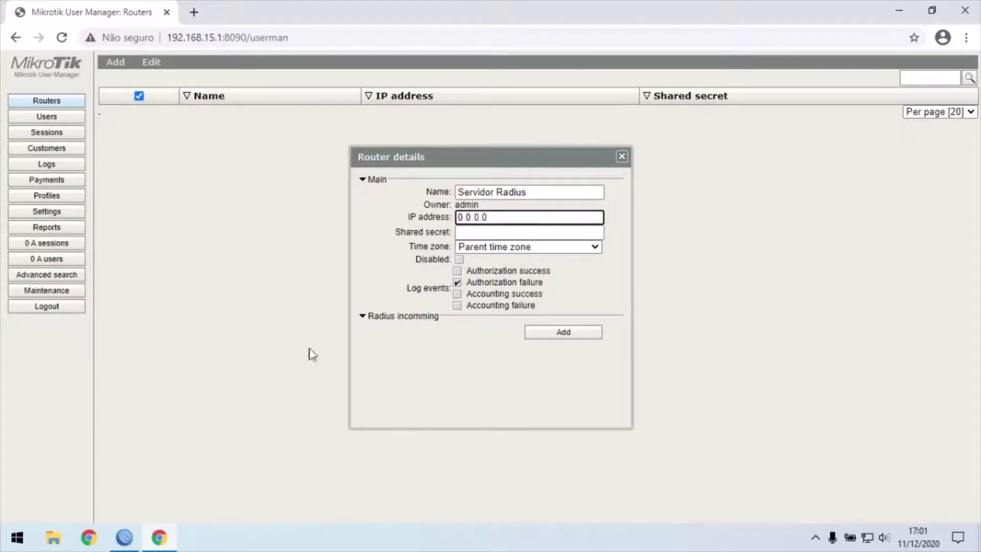
click(124, 537)
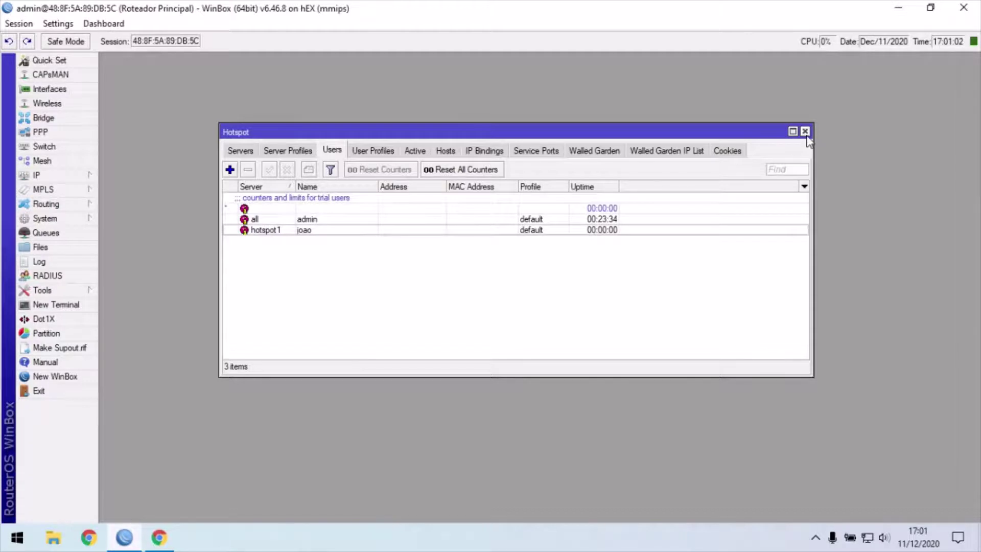
Look up the hotspot RADIUS server address 192.168.15.1 in WinBox, then return to User Manager
click(805, 131)
click(47, 276)
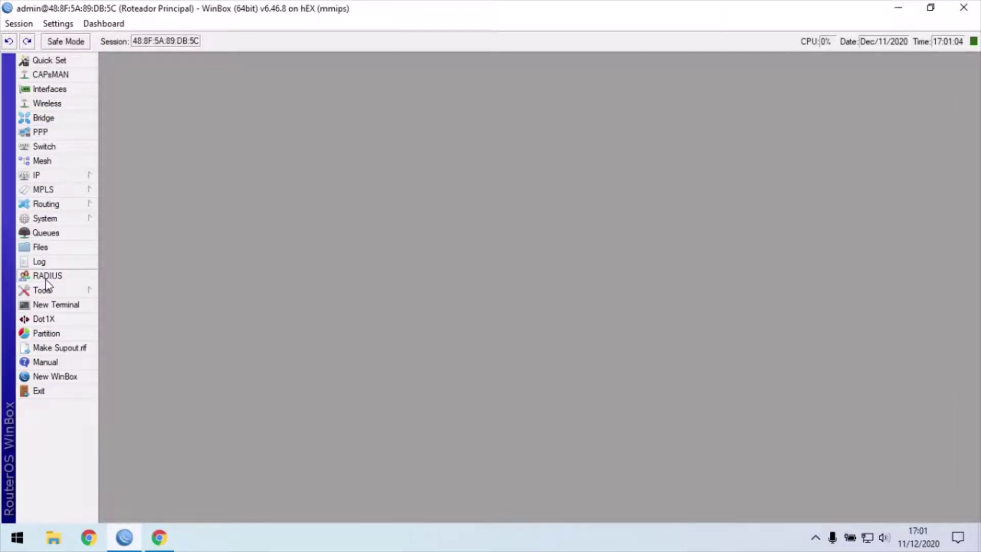
double_click(378, 224)
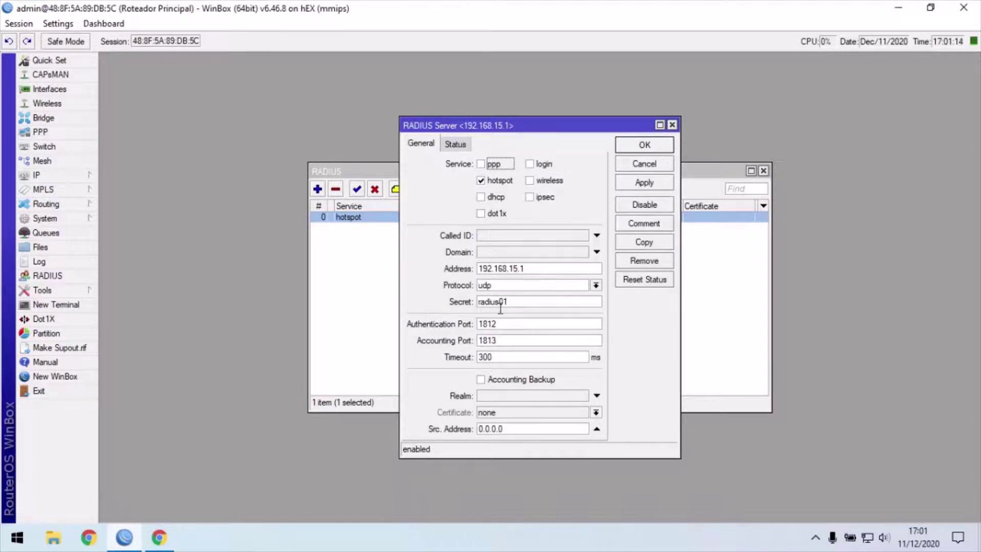
click(166, 542)
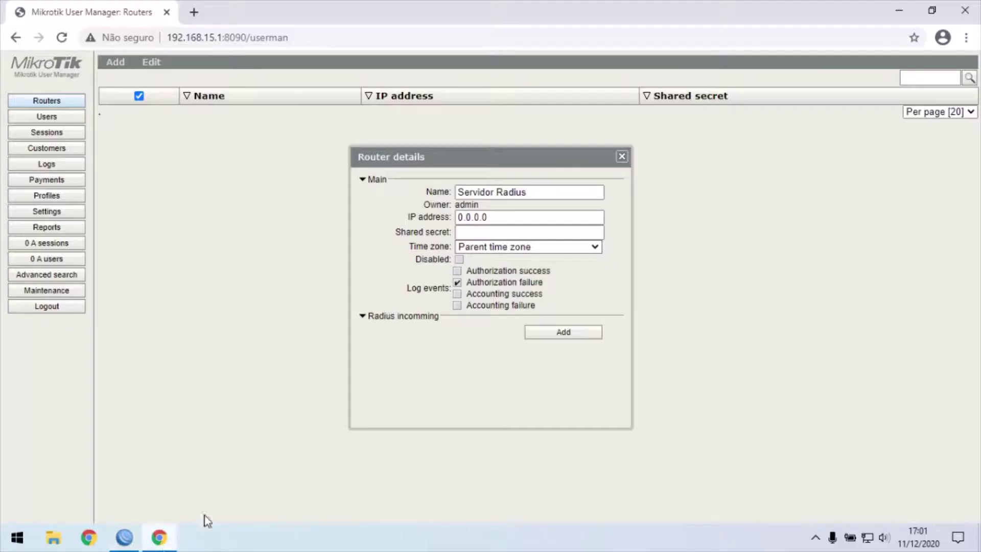
Replace the router IP 0.0.0.0 with 192.168.15.1 and enter the shared secret
key(BackSpace)
key(BackSpace)
key(BackSpace)
key(BackSpace)
key(BackSpace)
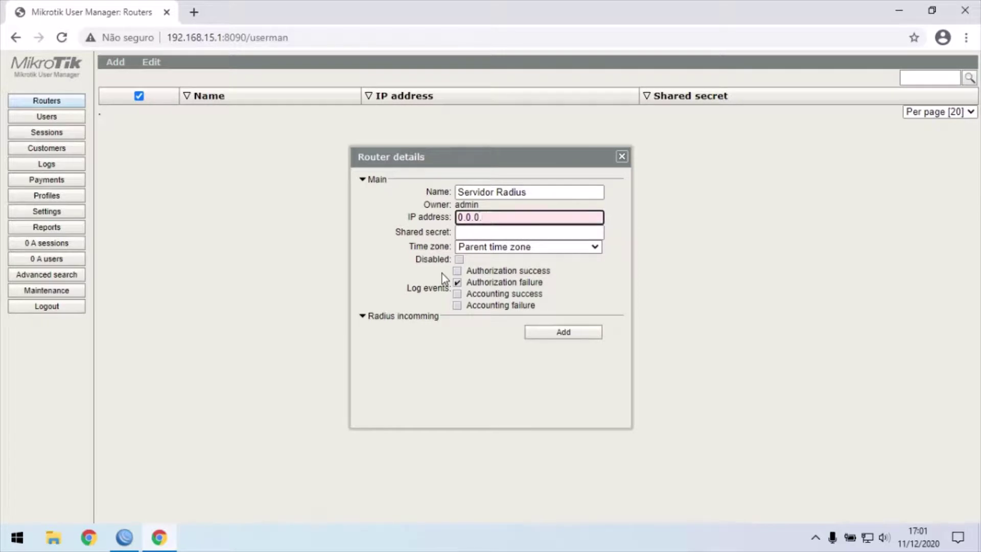
key(BackSpace)
key(BackSpace)
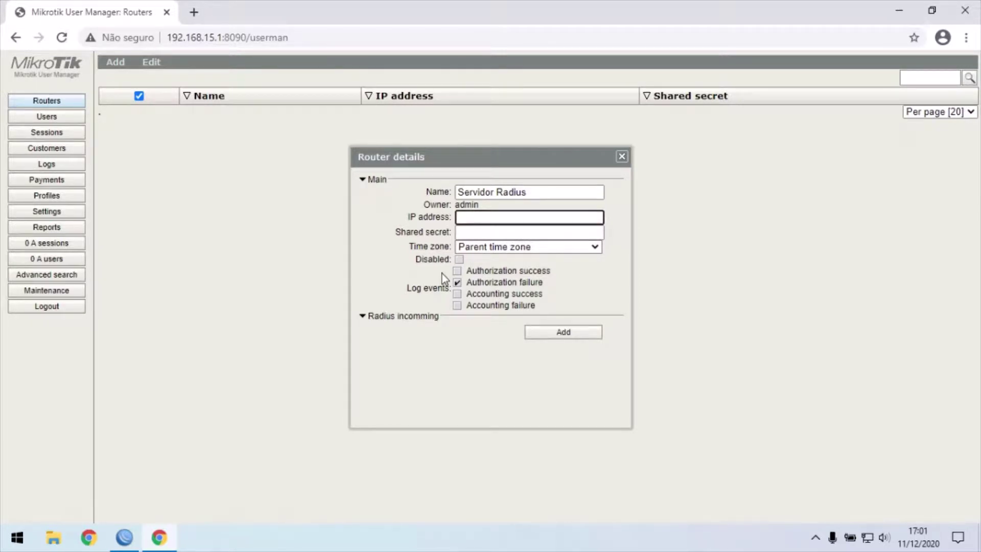
text(1)
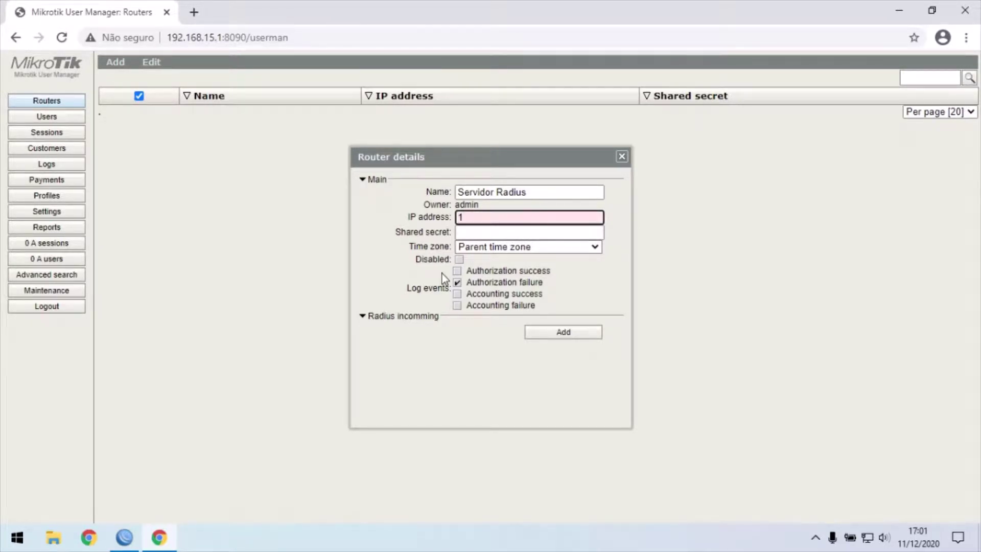
text(92.168.15.1)
click(475, 234)
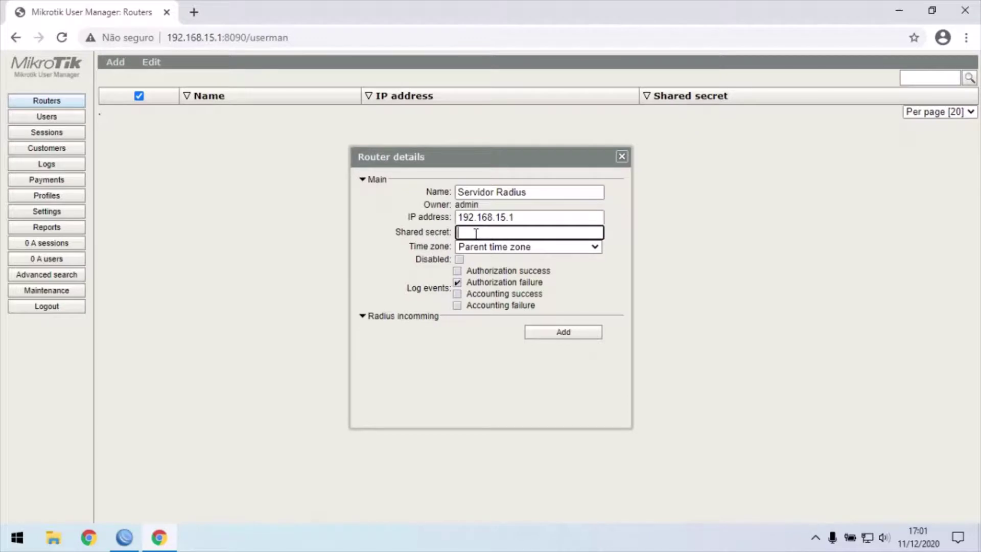
Check the secret against WinBox and add the Servidor Radius router
click(124, 537)
mouse_move(176, 536)
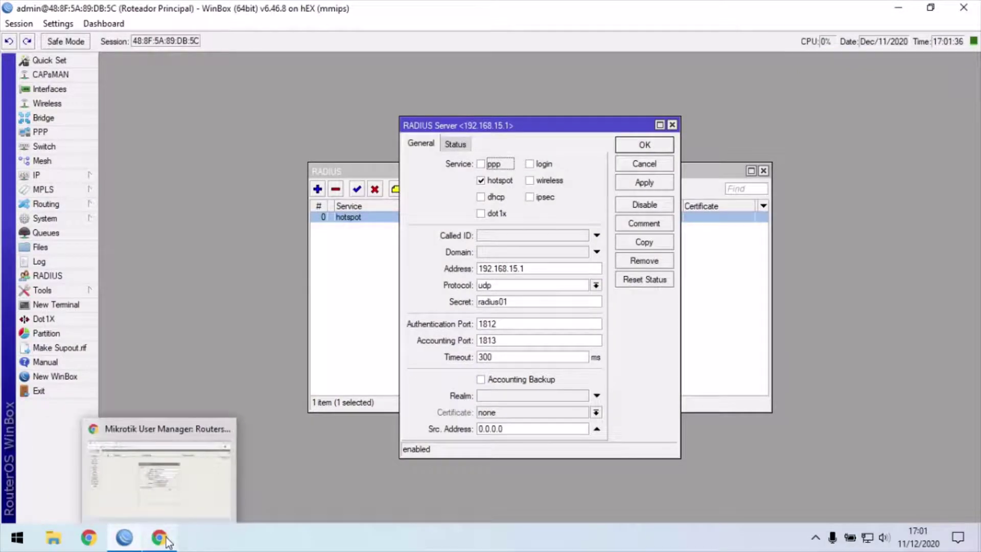
click(166, 540)
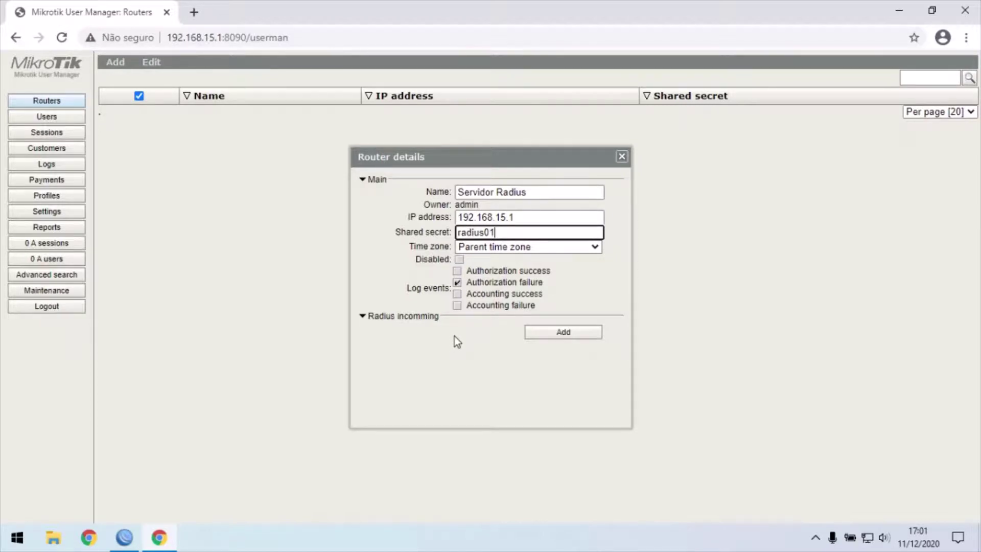
click(562, 334)
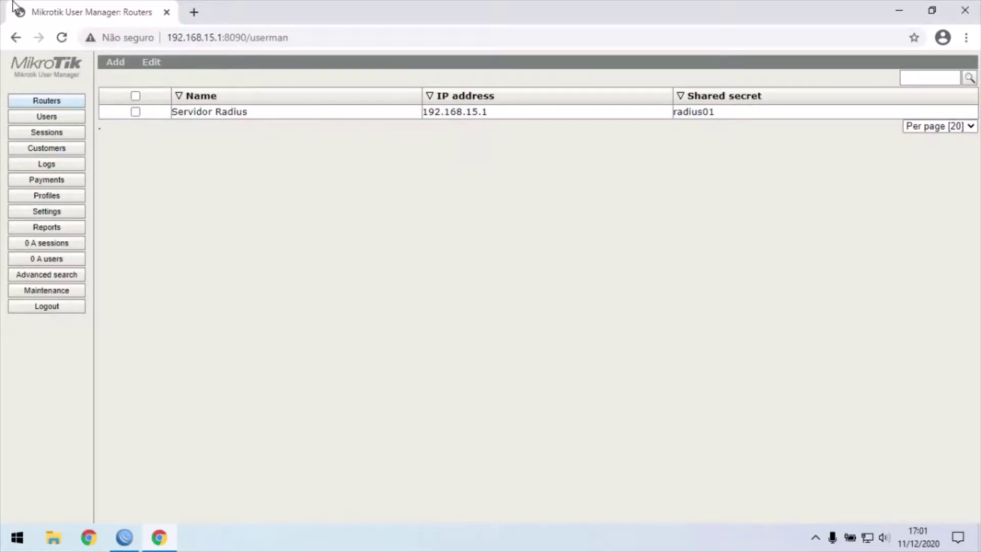
click(125, 538)
Close the WinBox RADIUS Server details and go to User Manager's Profiles section
click(673, 125)
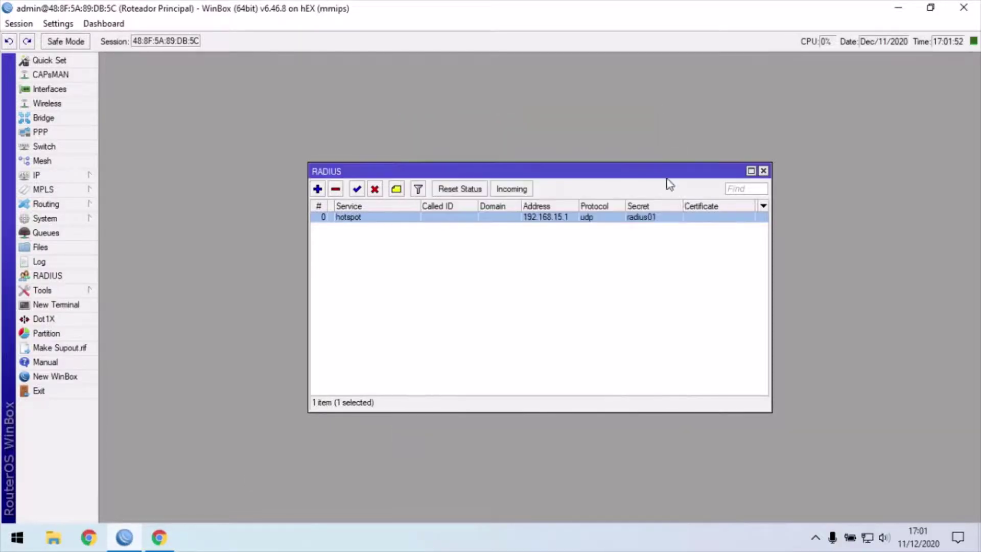
click(159, 538)
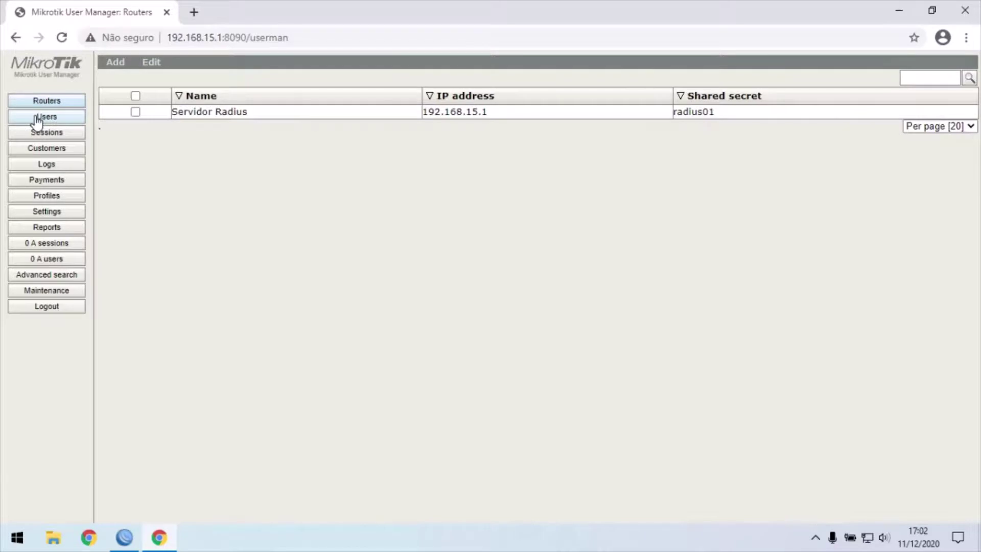
click(51, 197)
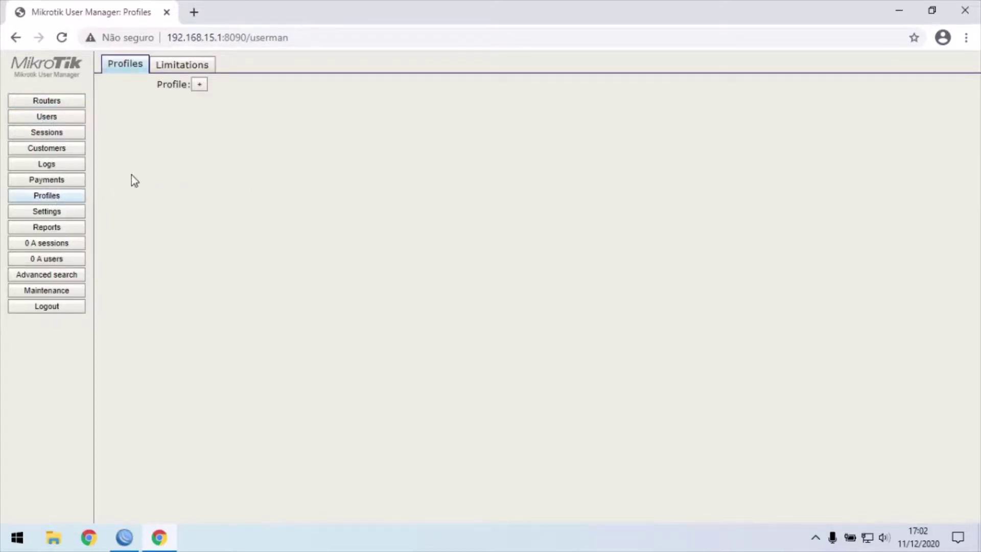
Start a new blank limitation from the Limitations list under Profiles
click(172, 71)
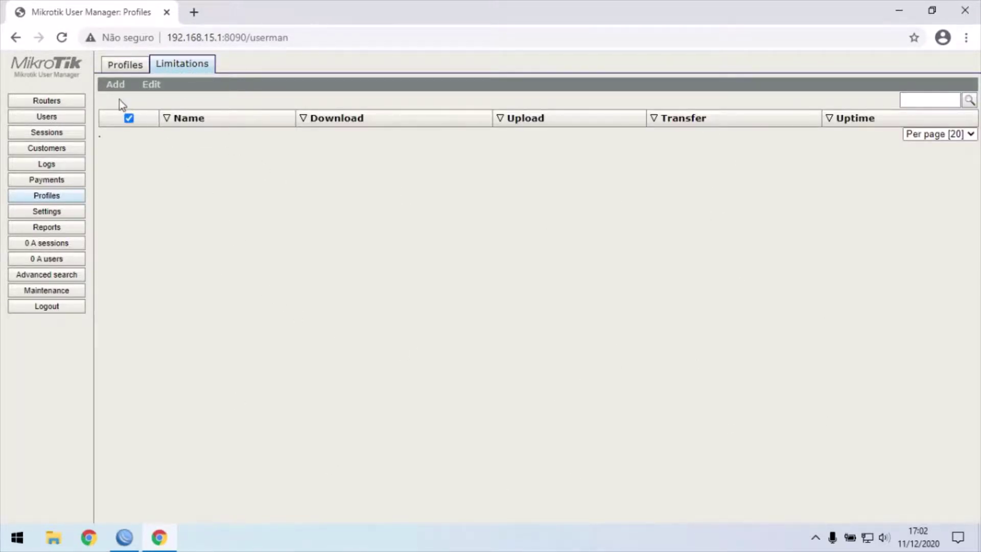
click(115, 86)
click(488, 122)
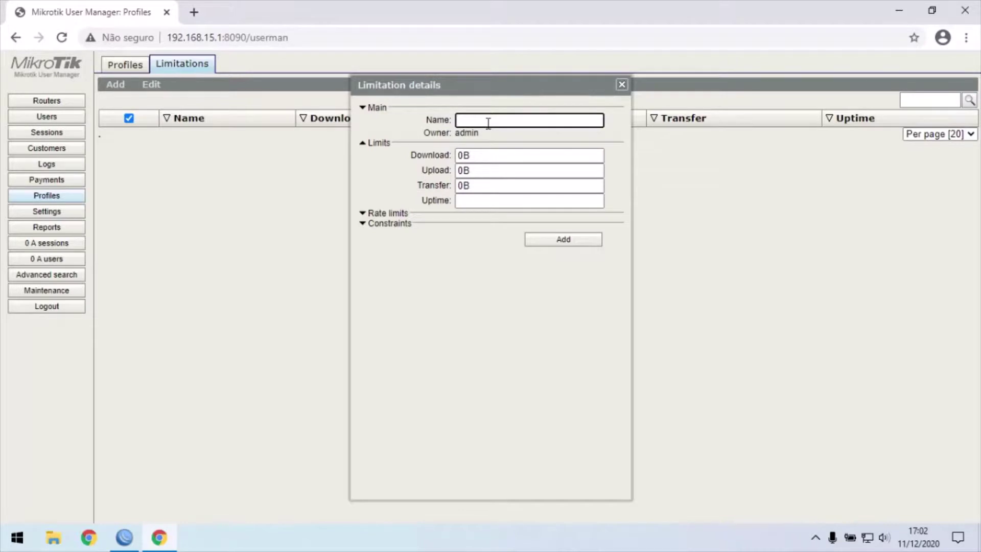
Name the new limitation 10 Mega and expand its Rate limits section
text(Funcionários)
key(BackSpace)
key(BackSpace)
key(BackSpace)
key(BackSpace)
key(BackSpace)
key(BackSpace)
key(BackSpace)
key(BackSpace)
key(BackSpace)
key(BackSpace)
key(BackSpace)
key(BackSpace)
text(10 Mega)
click(363, 214)
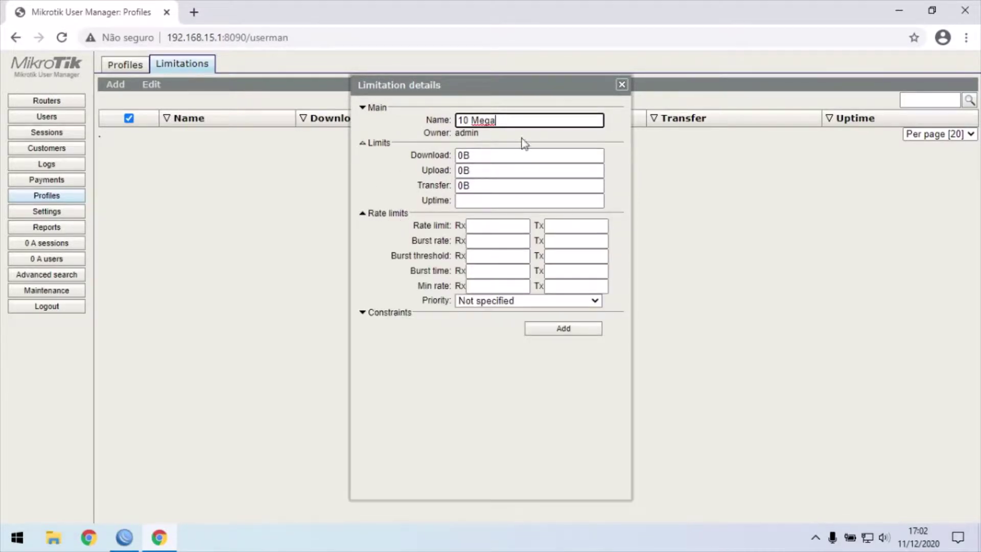
drag(503, 83, 503, 96)
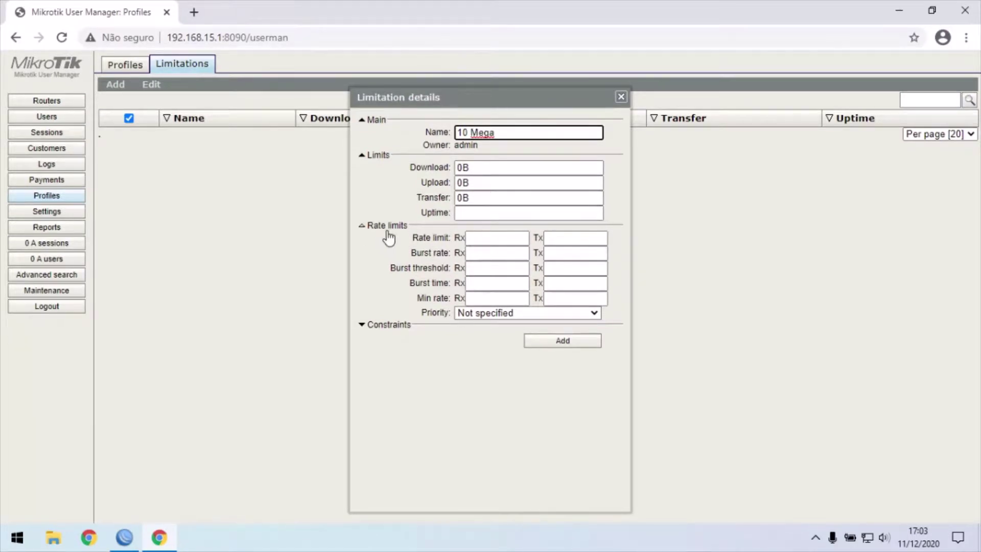
Set the 10 Mega limitation's rate limits to 10M receive and 10M transmit
click(471, 241)
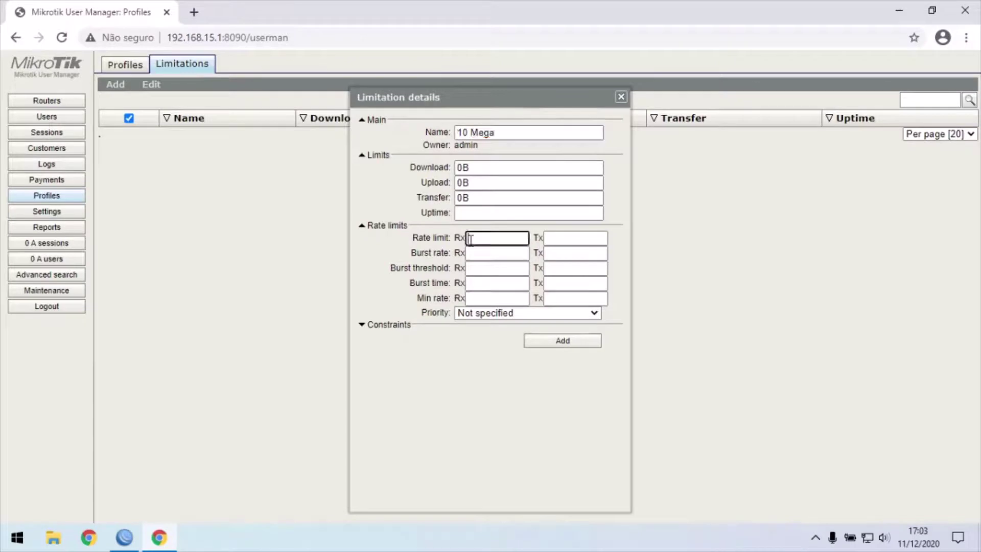
text(10M)
key(Tab)
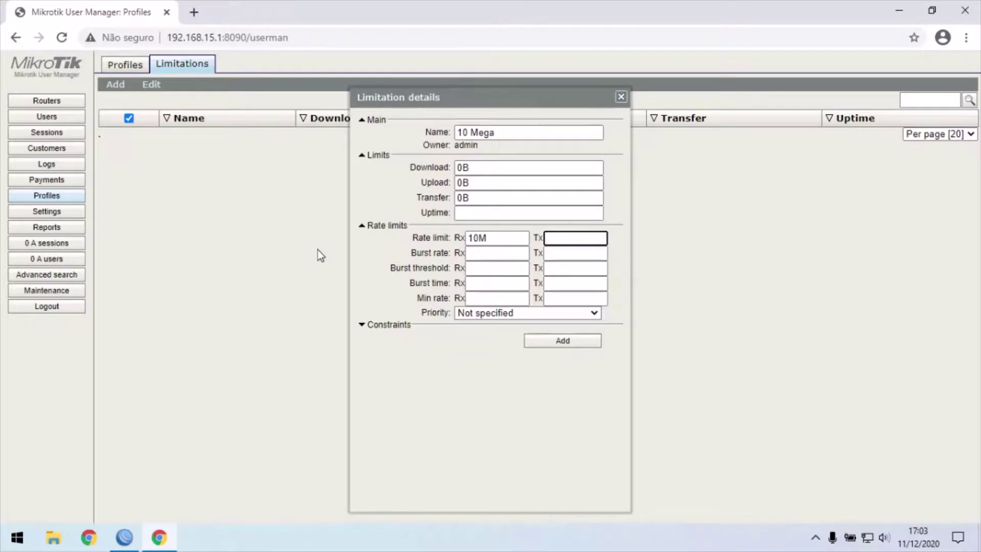
text(10M)
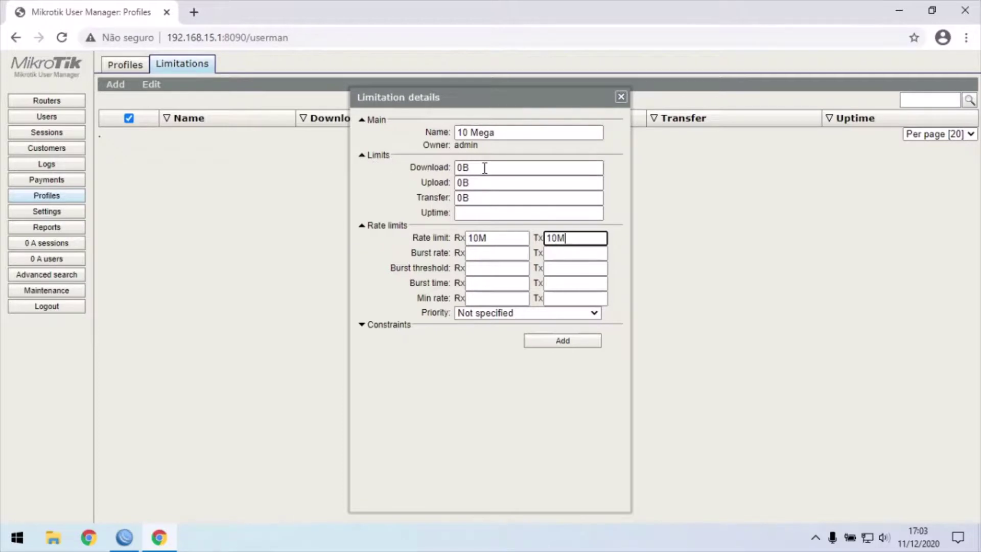
click(386, 186)
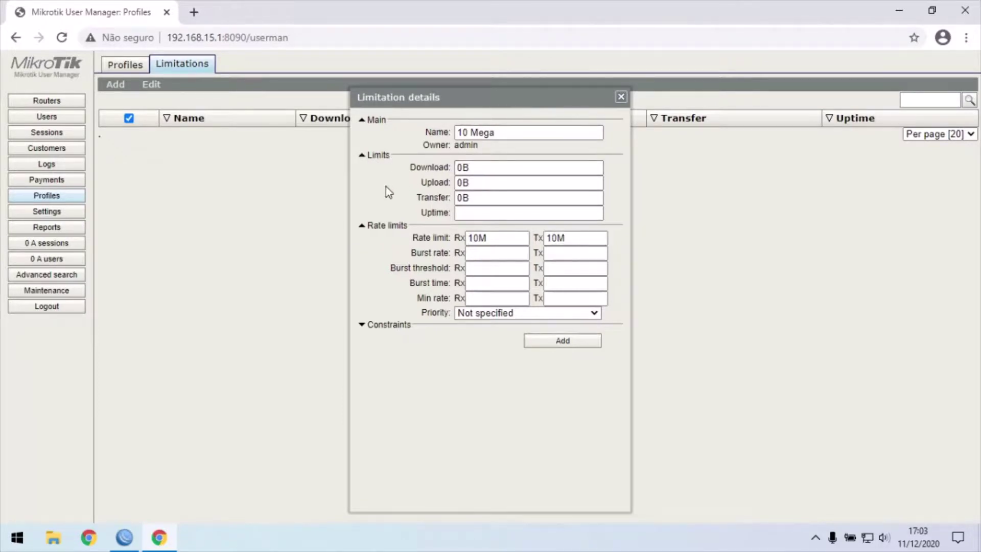
click(559, 238)
click(509, 238)
click(394, 191)
Keep the Download limit at 0B, save 10 Mega, and start another new limitation
click(465, 169)
key(BackSpace)
text(10)
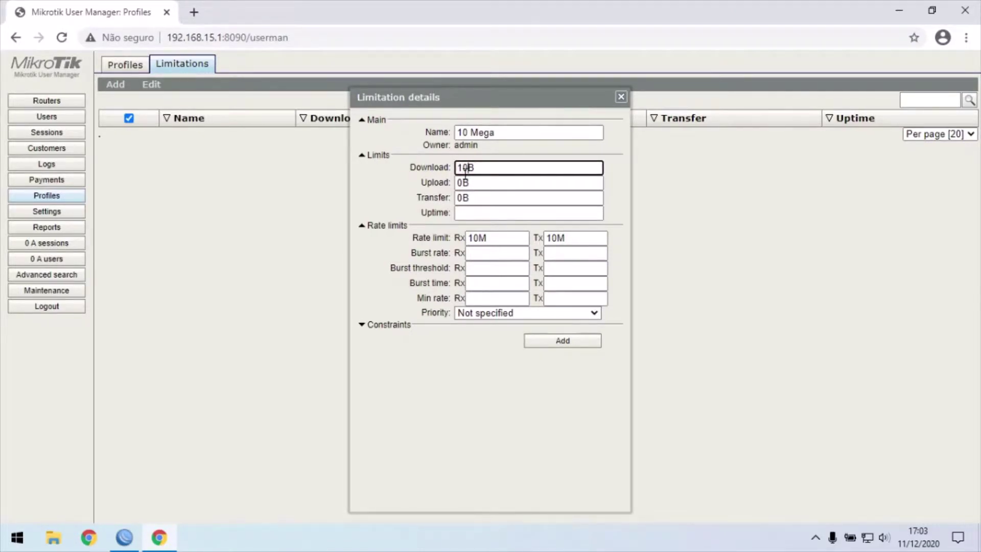
key(Delete)
text(M)
key(BackSpace)
key(BackSpace)
key(BackSpace)
text(0B)
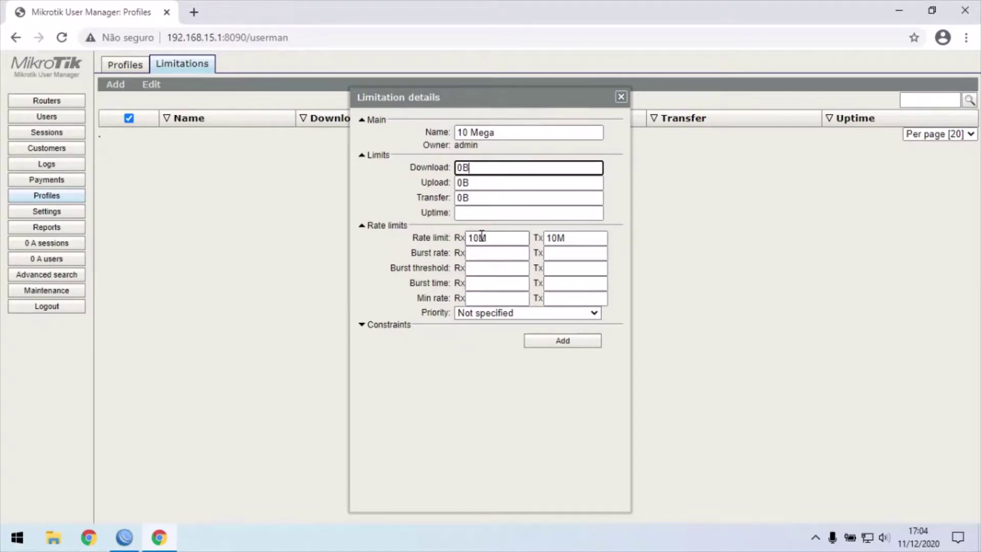
click(557, 342)
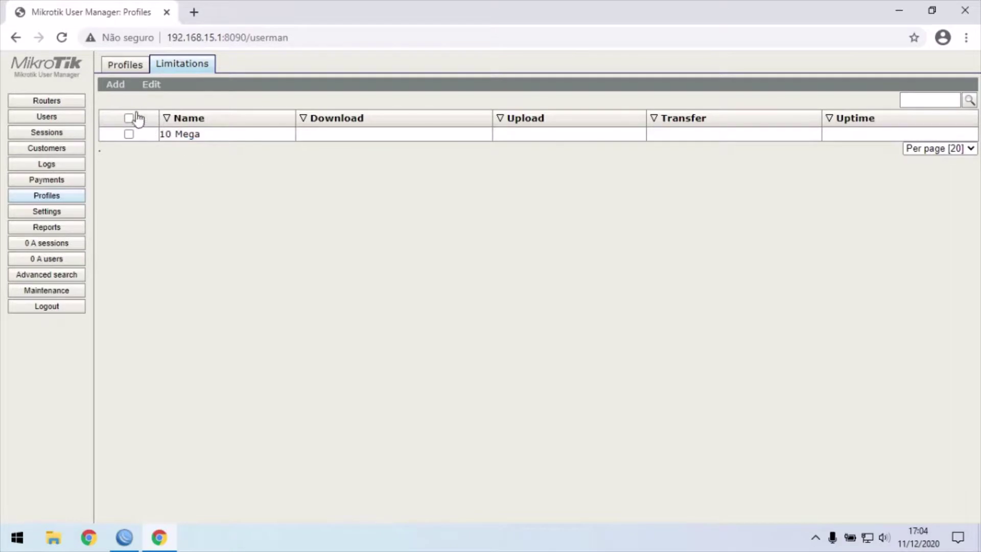
click(116, 86)
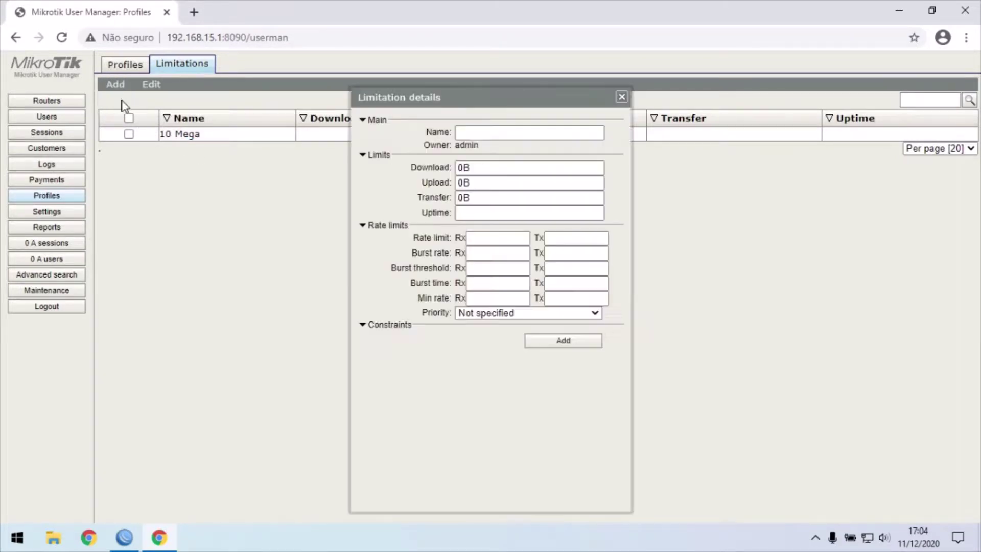
click(469, 134)
Create the 05 Mega limitation with 05M receive and transmit rate limits, then go to Profiles
text(0)
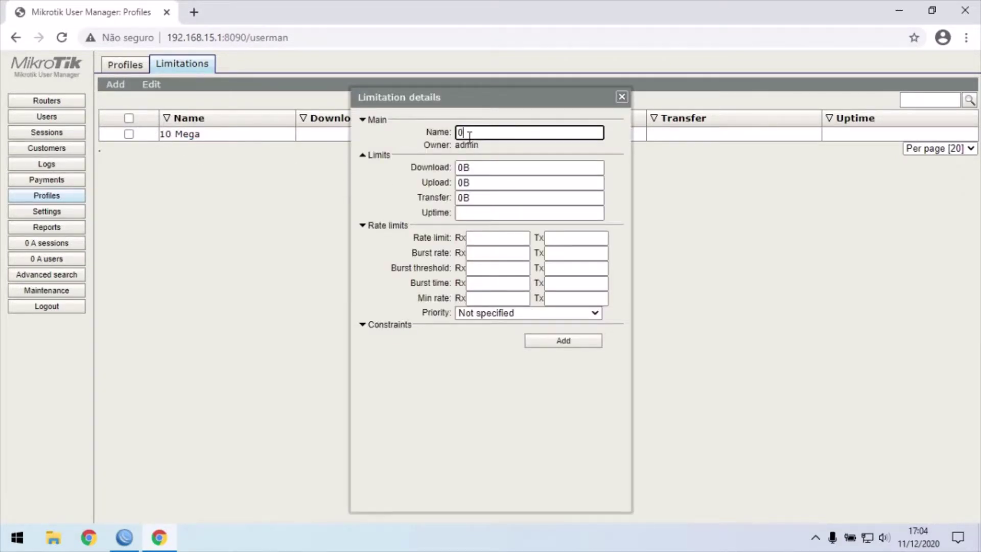
text(5 Mega)
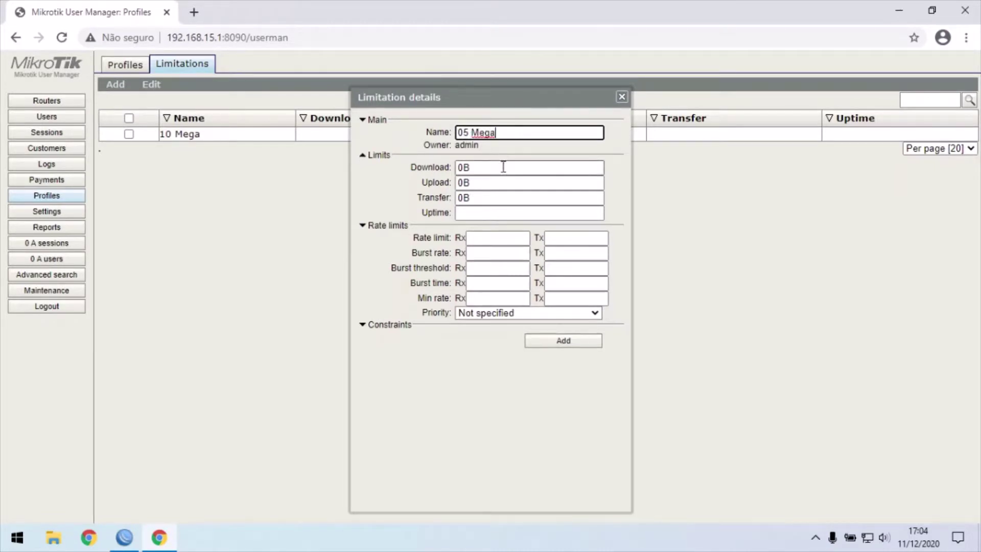
click(491, 238)
text(05M)
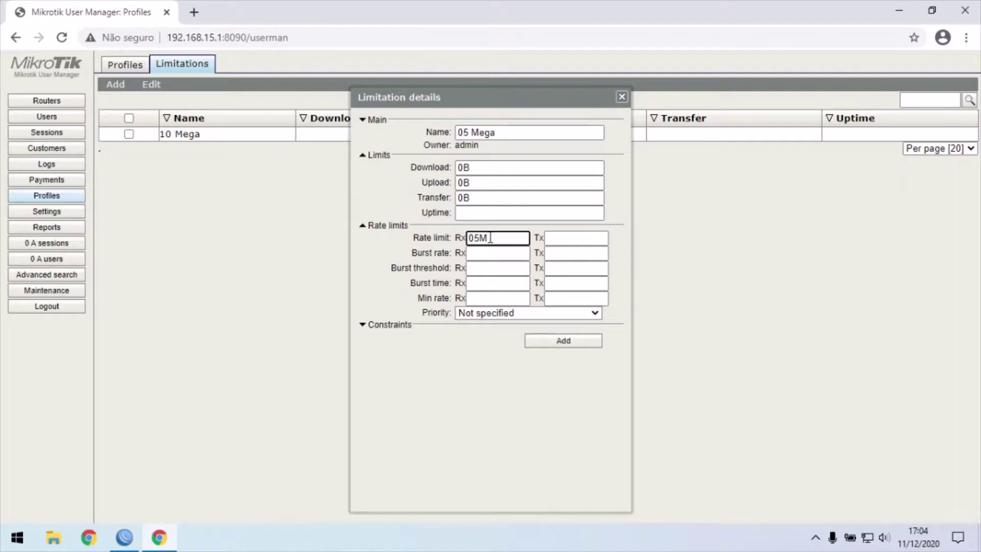
key(Tab)
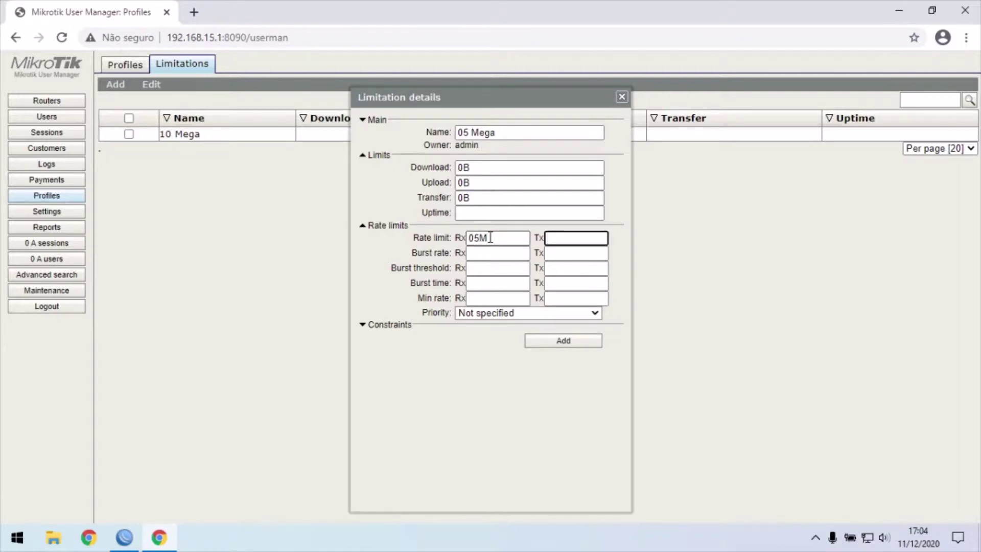
text(05M)
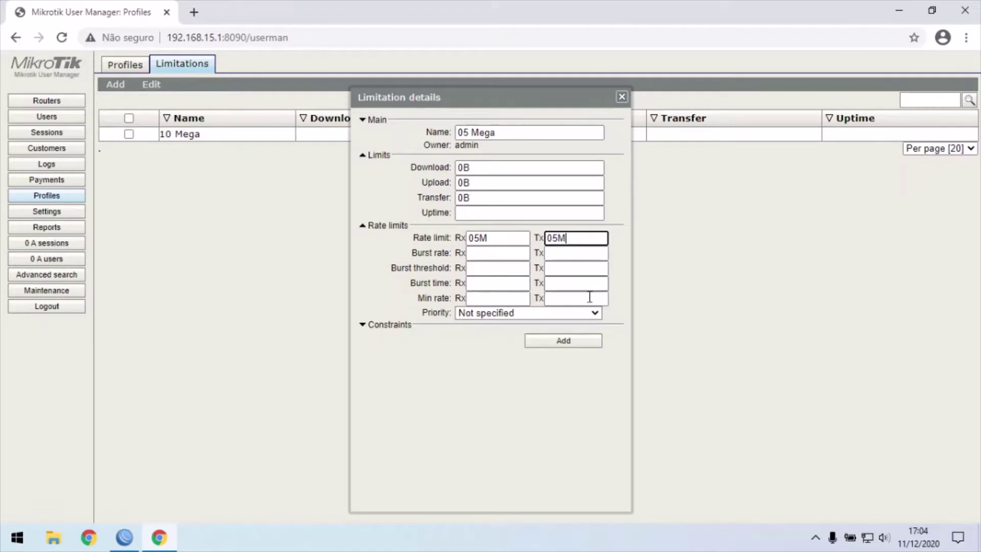
click(564, 341)
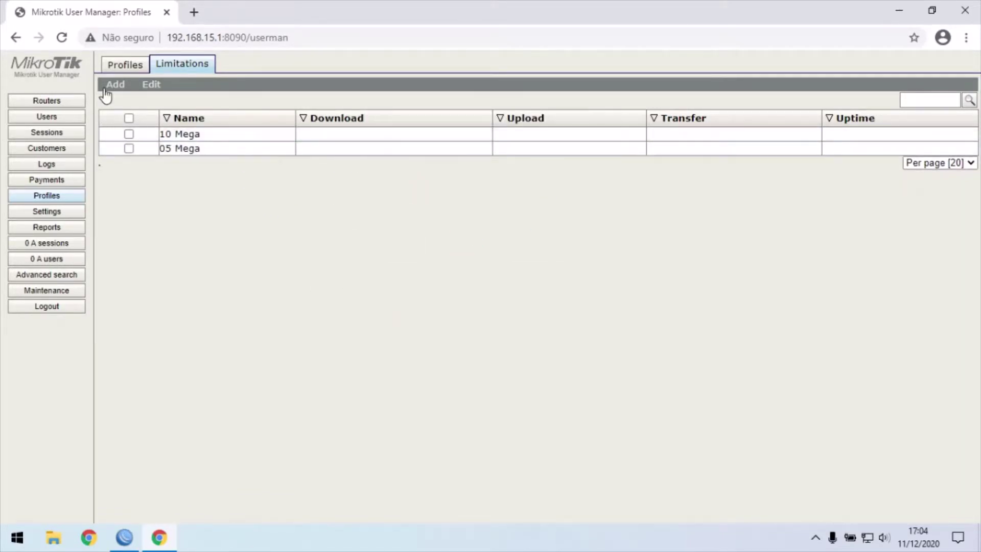
click(115, 73)
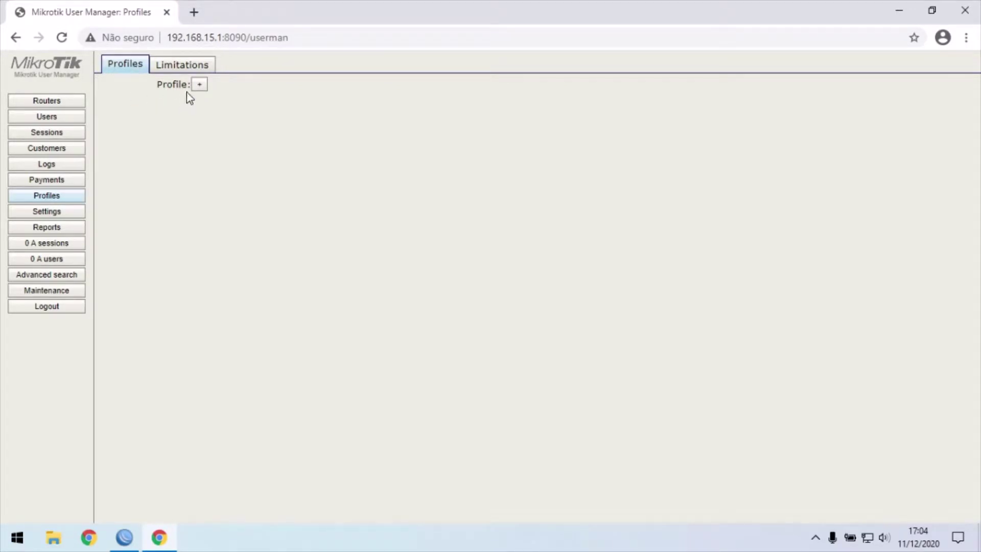
Create a new profile named Funcionarios
click(200, 84)
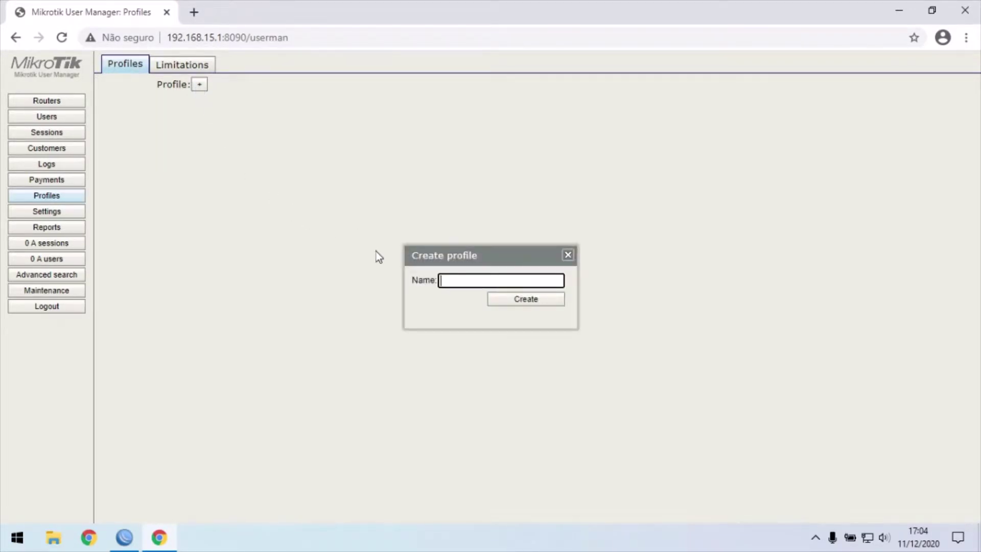
text(Funcionarios)
click(525, 302)
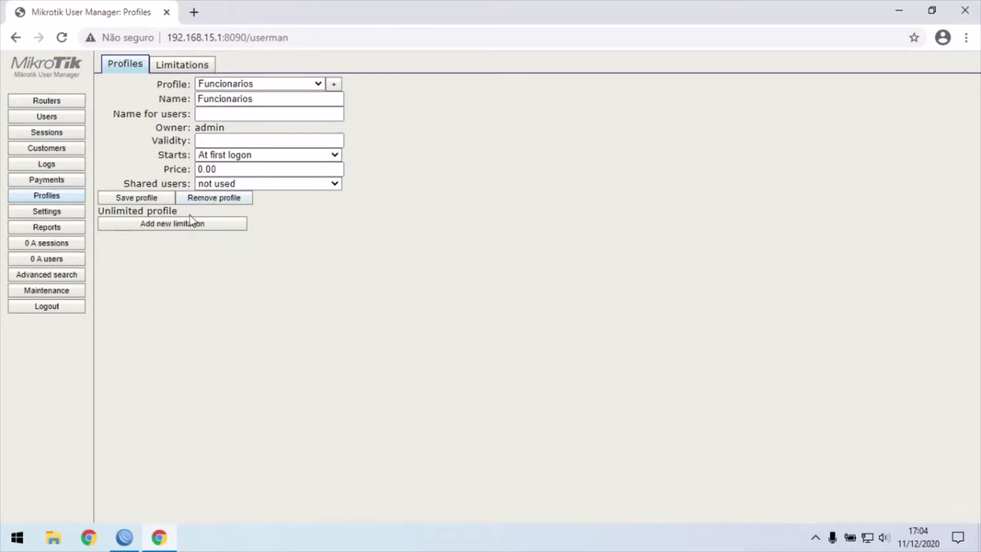
Give Funcionarios an all-days 0:00:00–23:59:59 limitation using 10 Mega
click(178, 225)
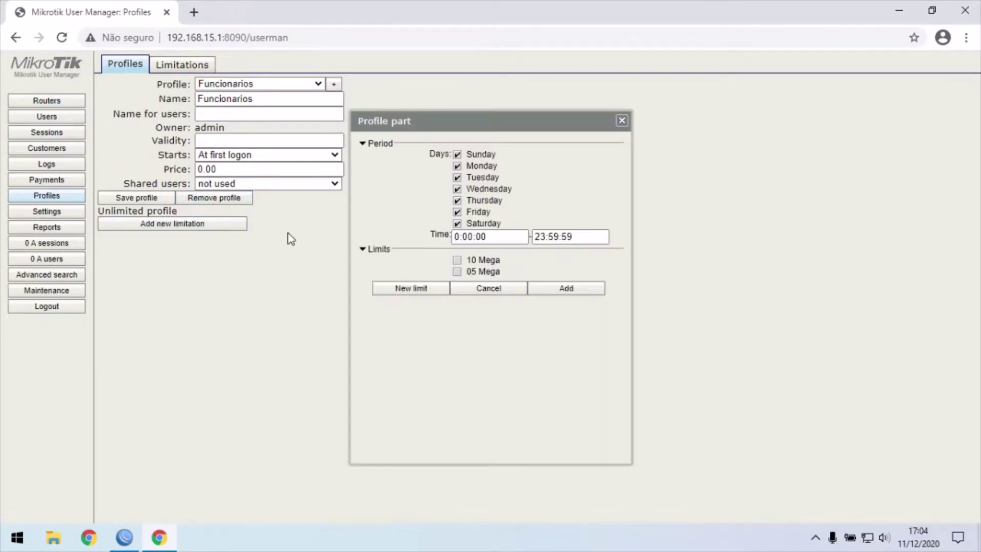
click(492, 262)
click(487, 136)
click(564, 288)
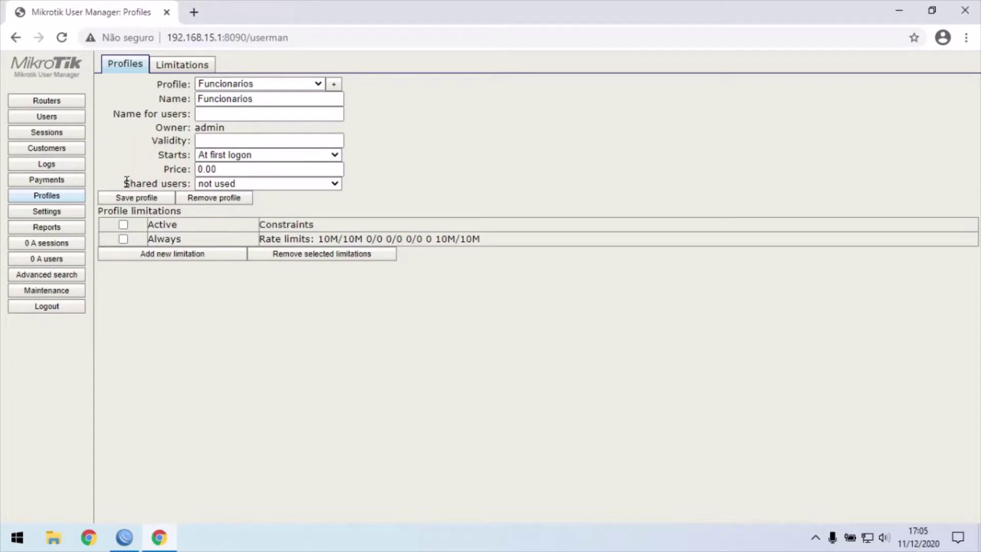
drag(130, 181, 180, 183)
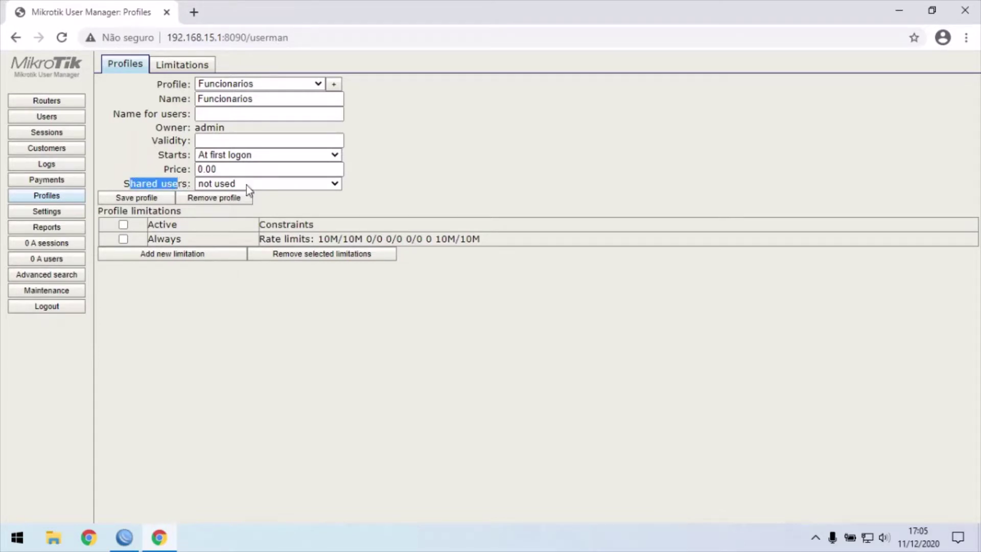
click(372, 191)
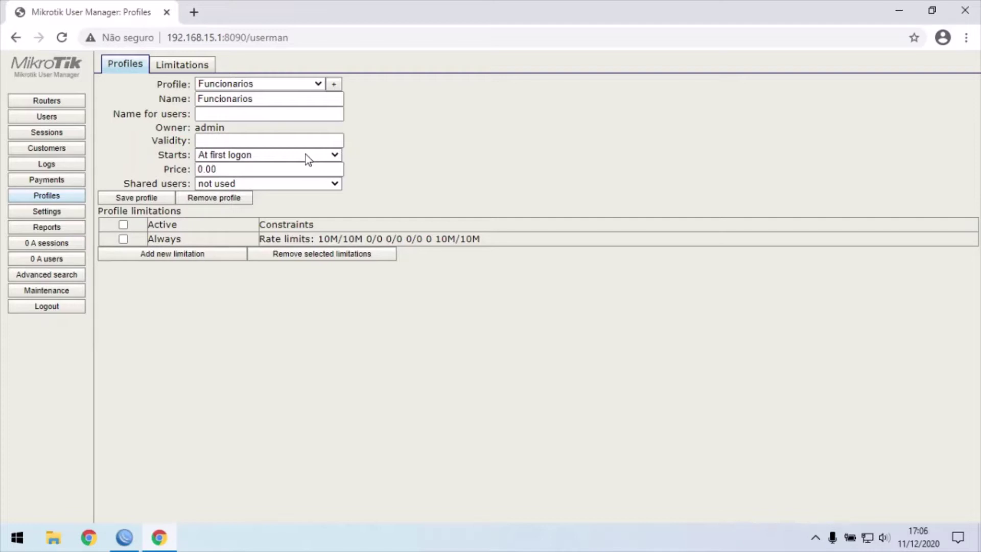
Set Funcionarios' Shared users to 3 and save the profile
click(324, 183)
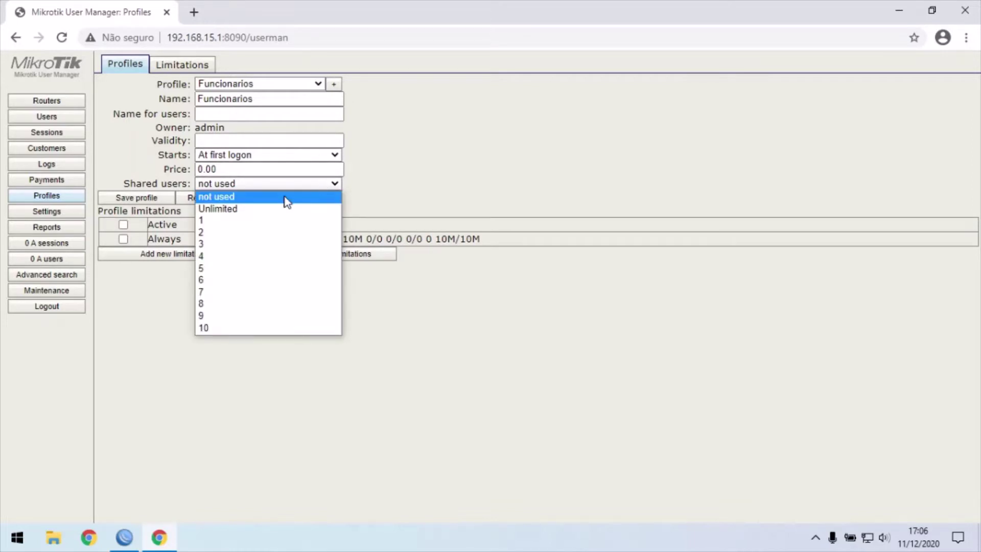
click(213, 242)
click(405, 190)
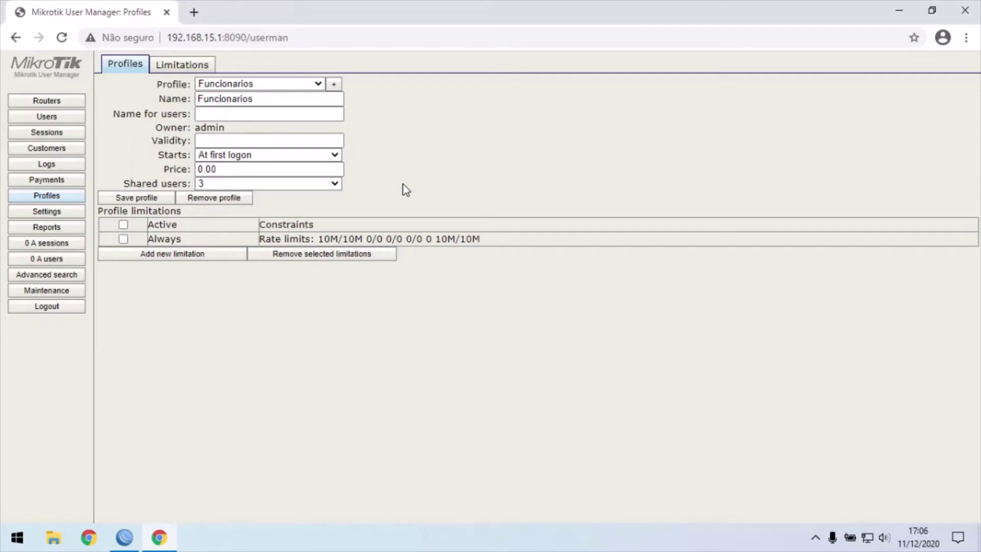
click(301, 184)
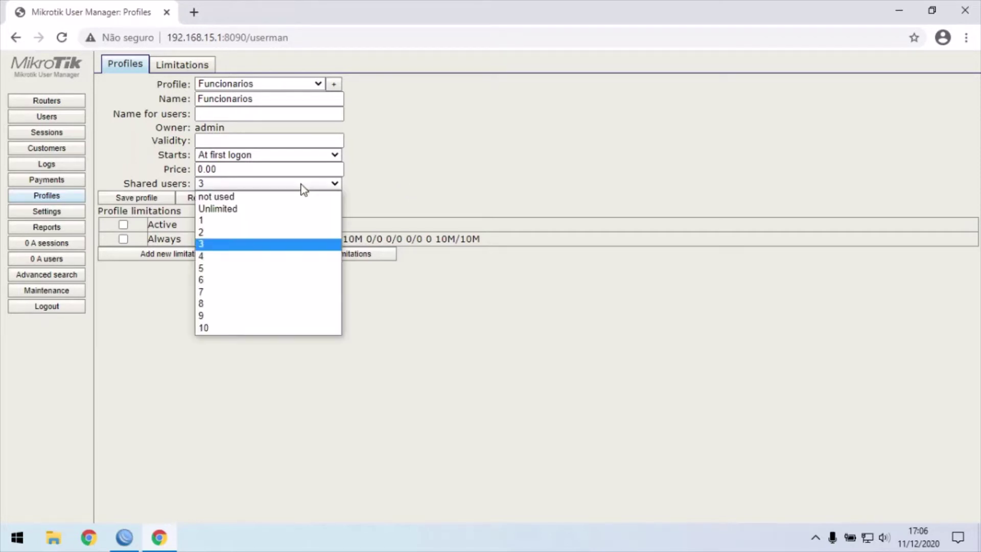
click(235, 223)
click(429, 182)
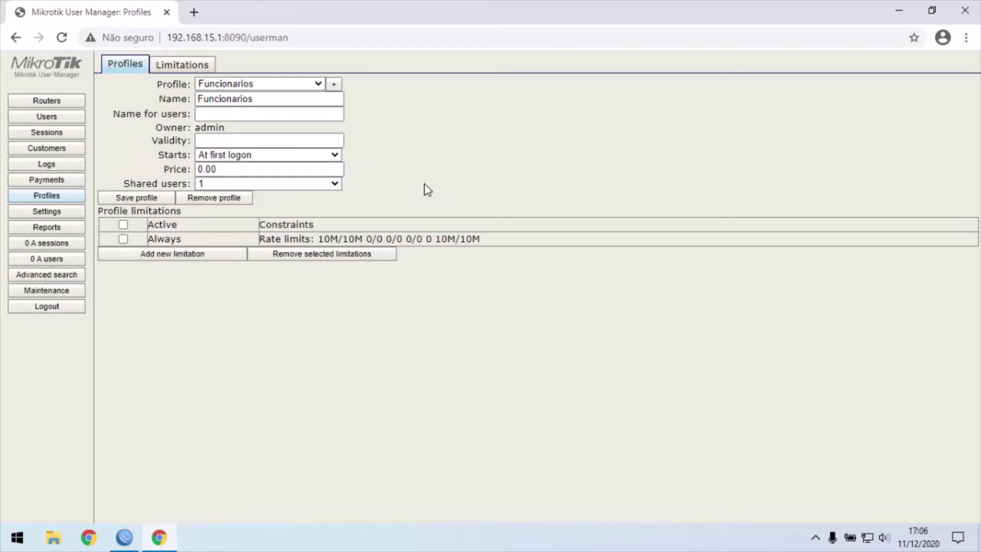
click(335, 184)
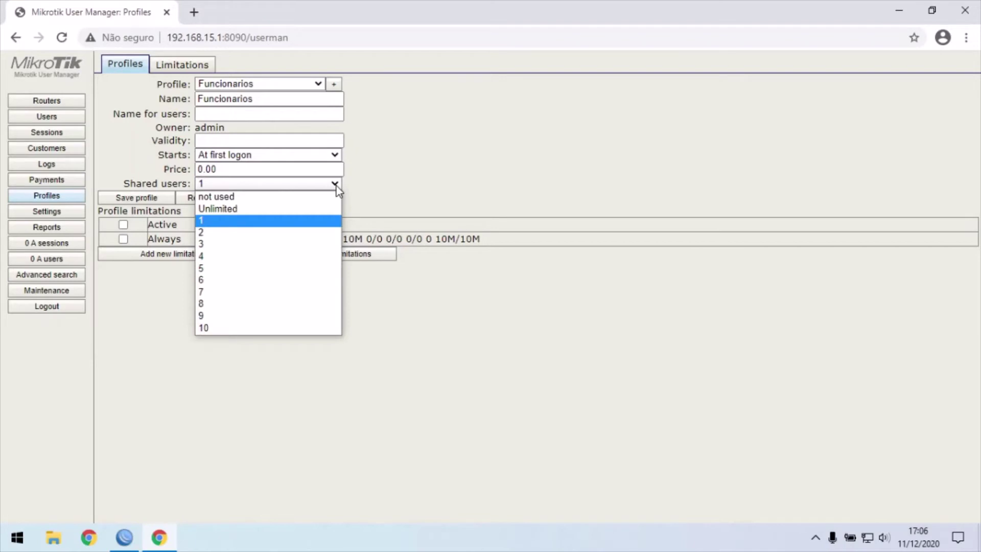
click(219, 249)
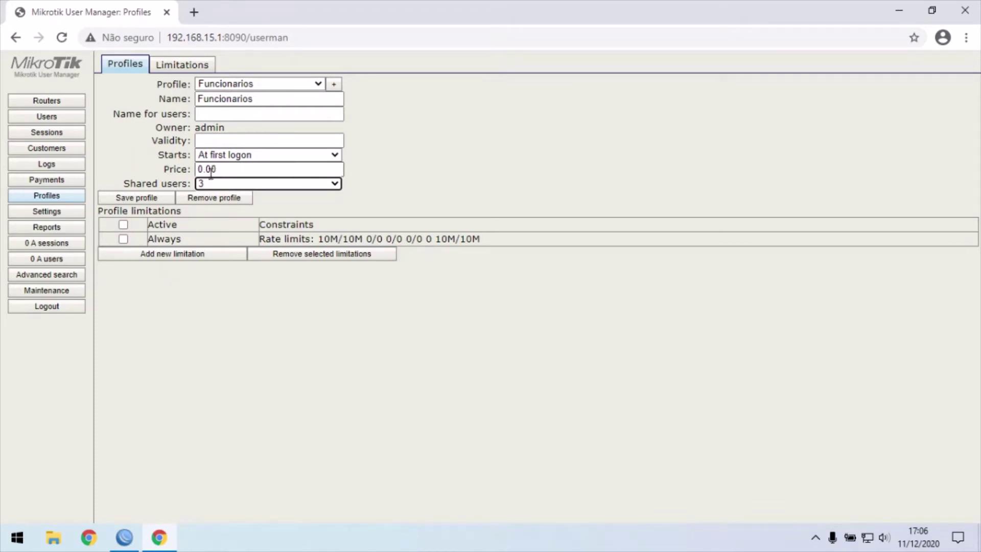
click(148, 198)
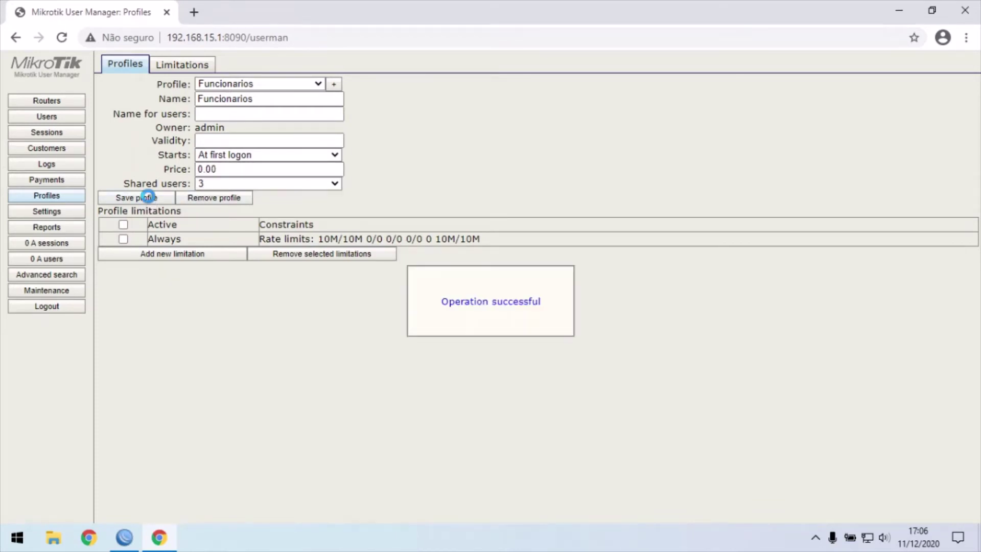
Create a new profile named Visitantes and set Shared users to 1
click(333, 85)
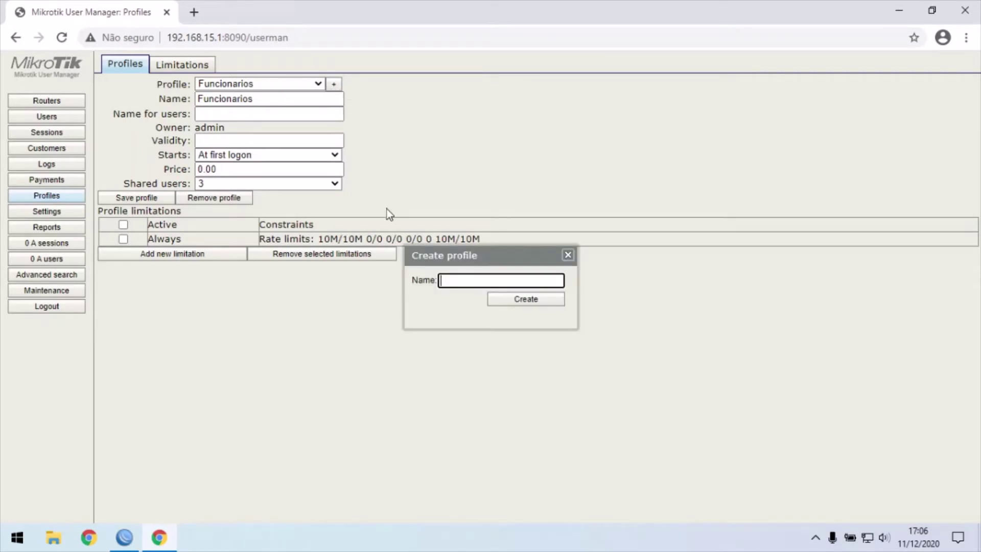
text(Visitantes)
click(518, 302)
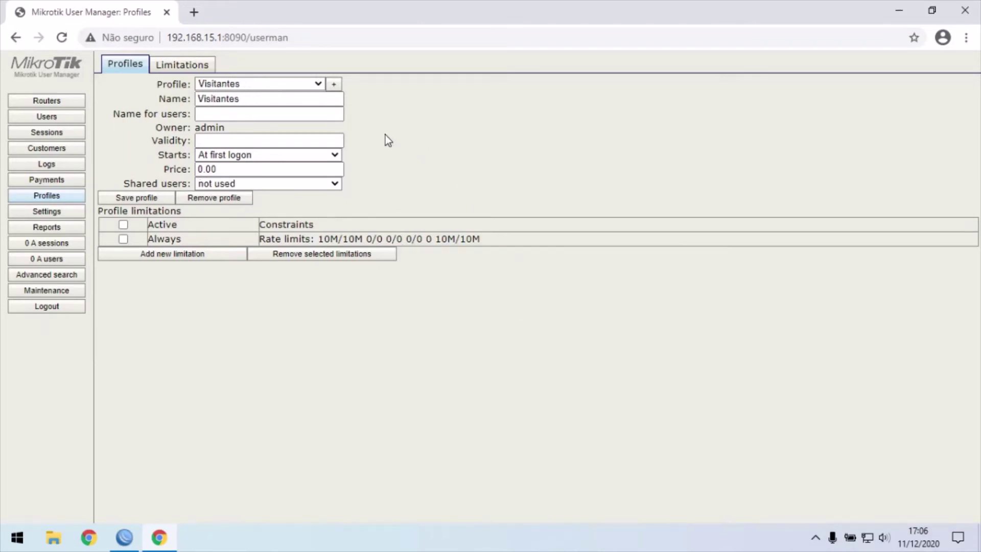
click(306, 185)
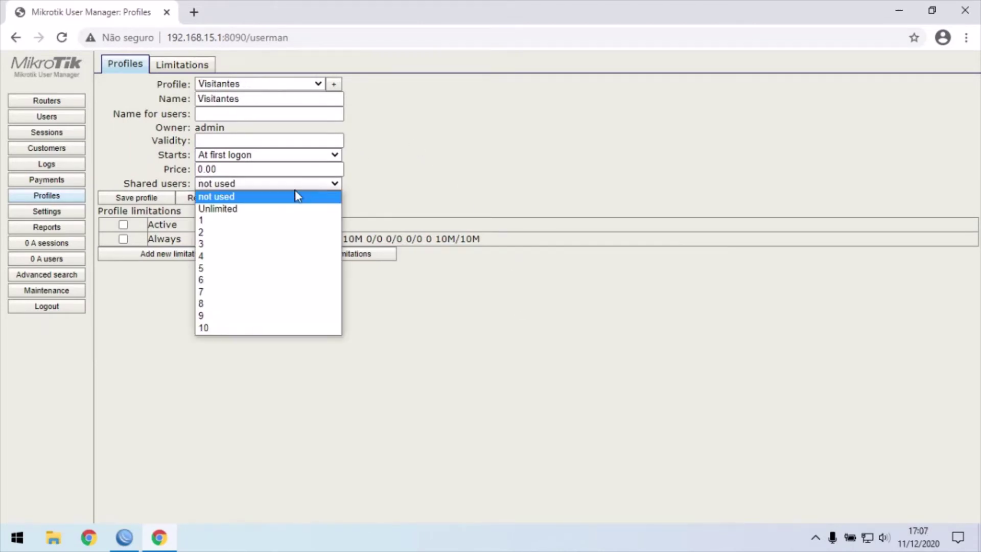
click(229, 227)
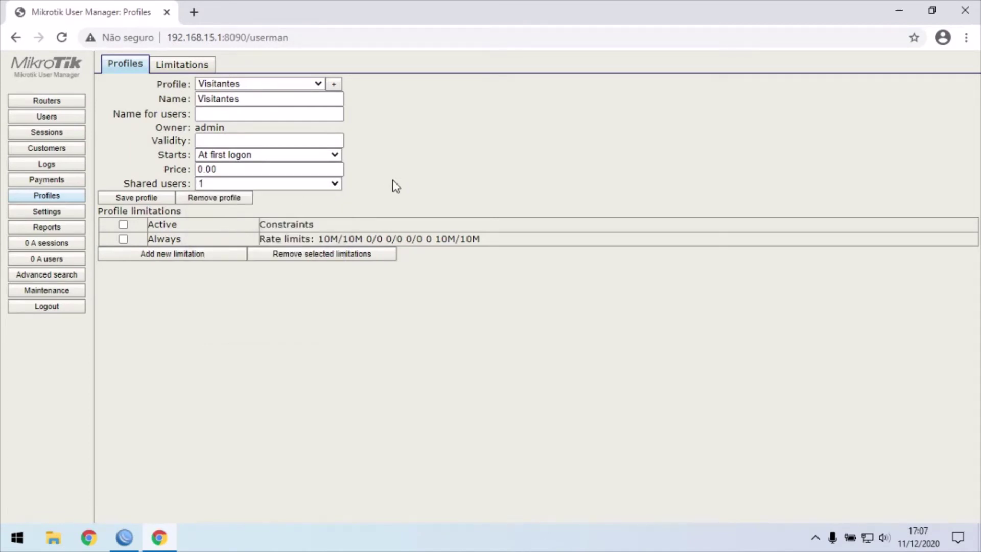
Start a new limitation for Visitantes using 05 Mega and untick Friday and Saturday
click(178, 255)
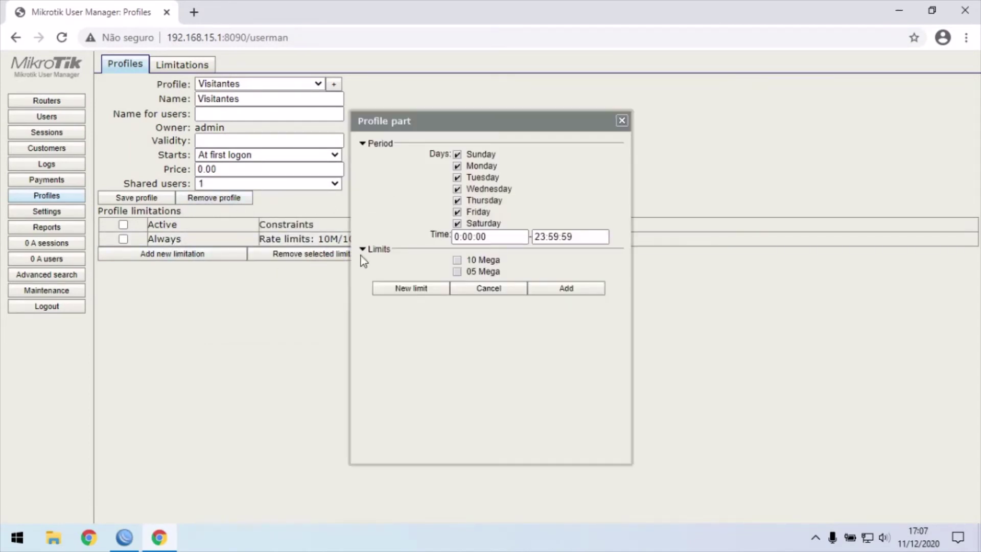
click(474, 275)
click(457, 211)
click(457, 223)
Set the limitation's time window from 08:00:00 to 17:00:00
click(460, 236)
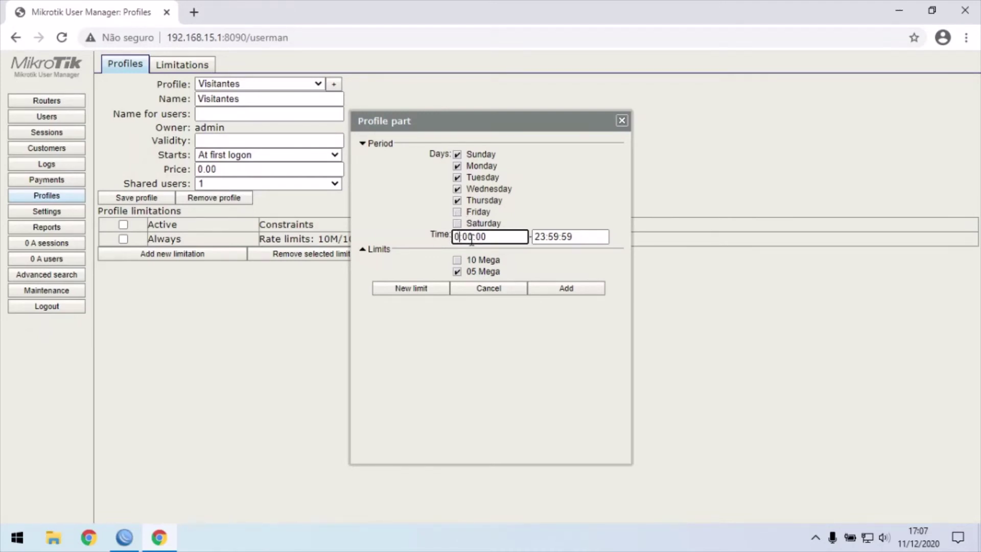
key(BackSpace)
key(BackSpace)
text(08)
click(574, 237)
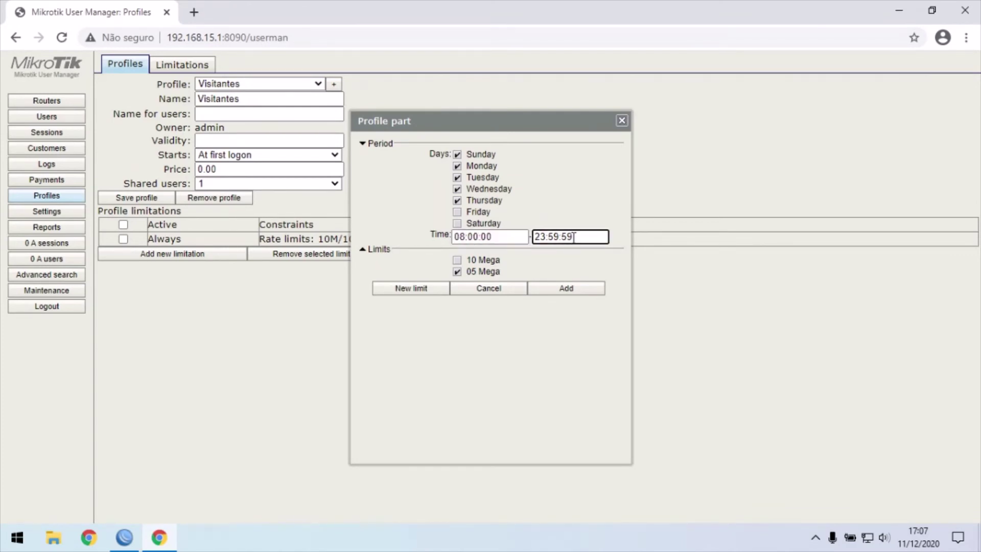
key(Left)
key(Left)
key(Left)
key(Left)
key(Left)
key(Left)
key(BackSpace)
key(BackSpace)
text(17)
key(Right)
double_click(556, 236)
key(BackSpace)
text(00)
click(582, 237)
key(BackSpace)
key(BackSpace)
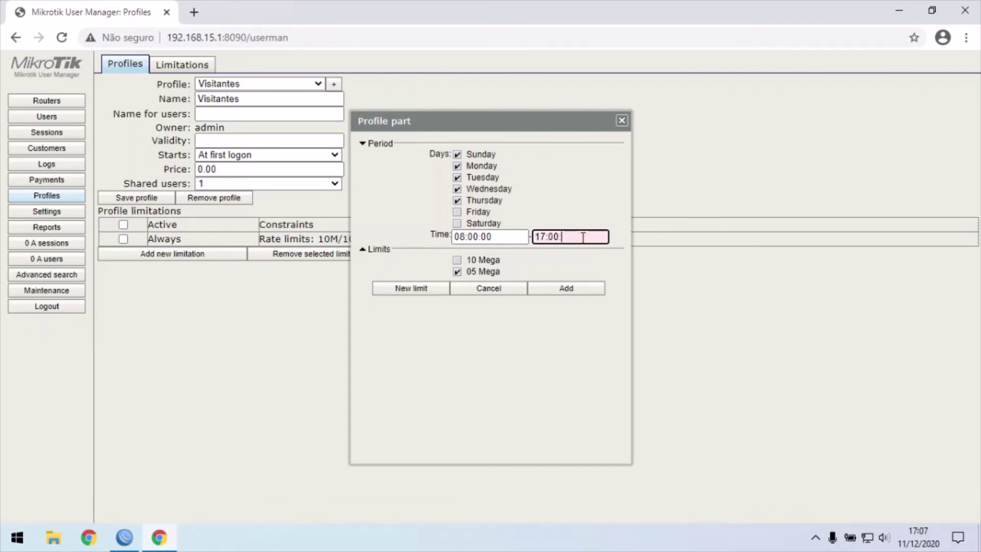
text(00)
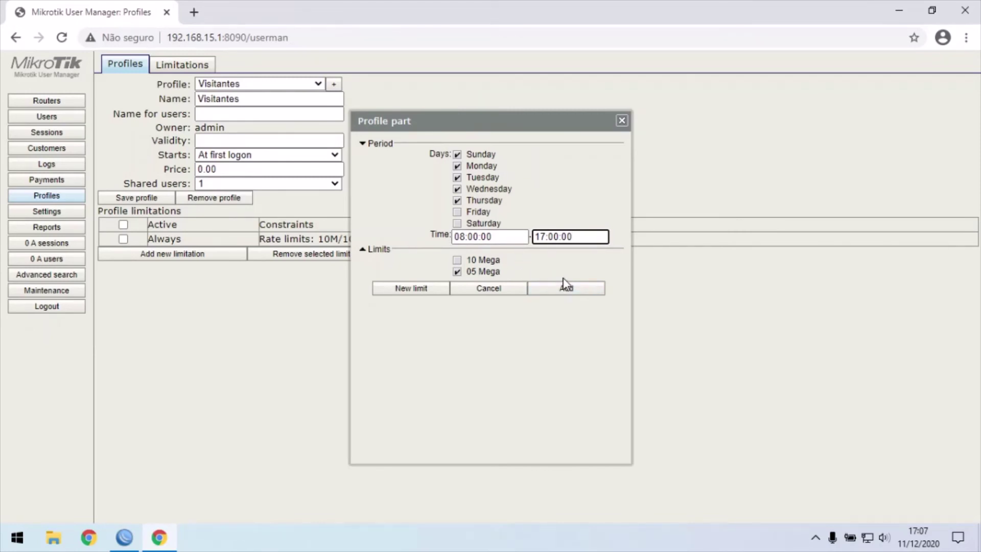
Restrict the days to Monday–Friday and add the weekday 05 Mega limitation
click(457, 212)
click(457, 154)
click(568, 289)
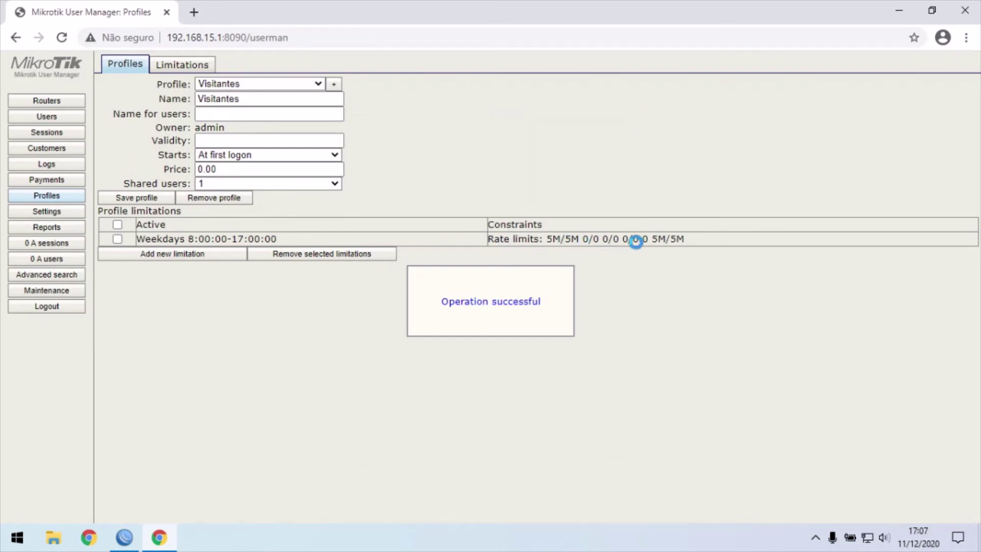